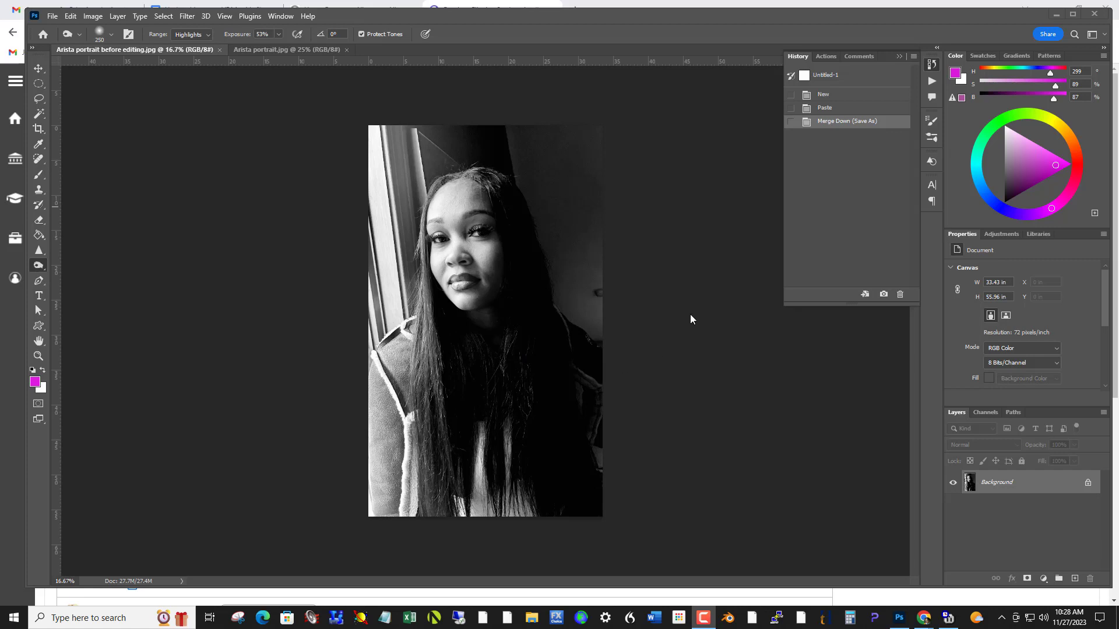
- Compare the unedited portrait with the finished version by switching between the two open documents
left_click(262, 50)
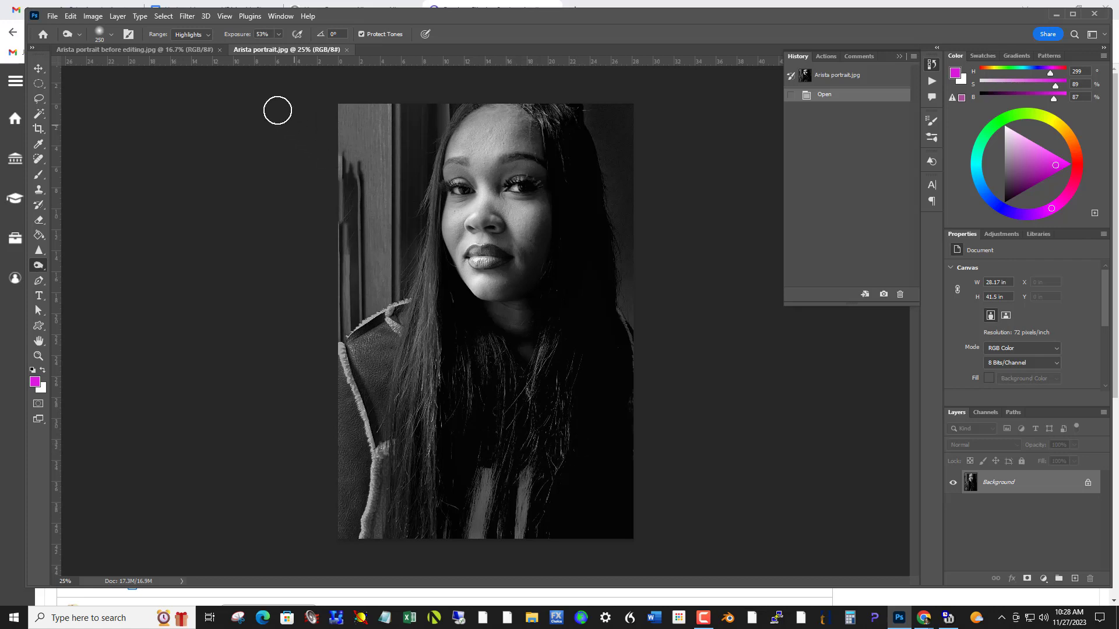
left_click(171, 53)
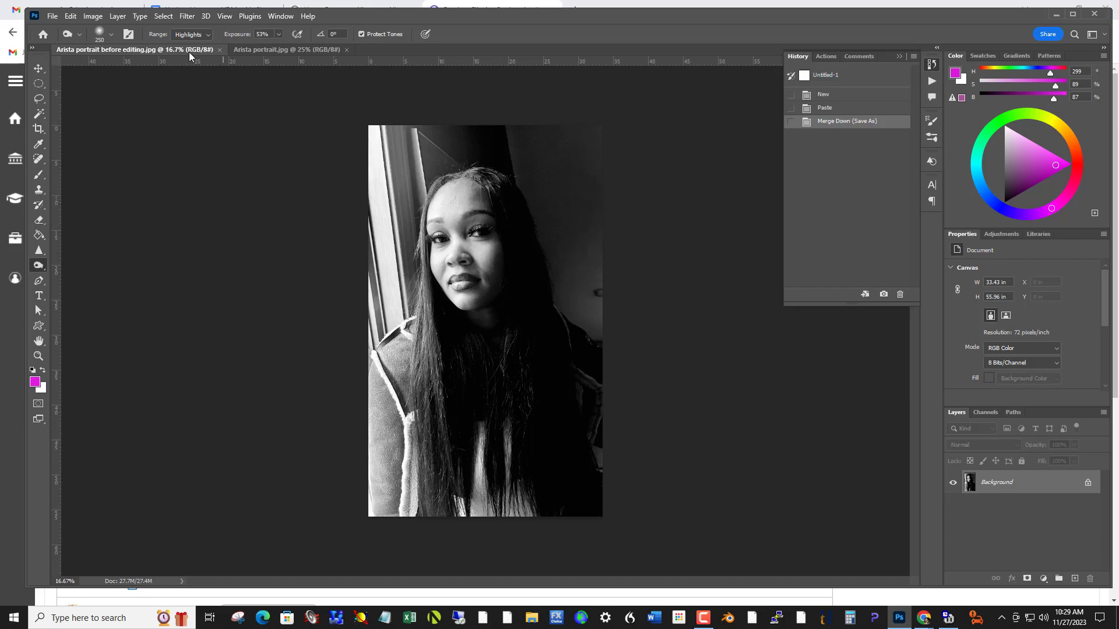
left_click(257, 49)
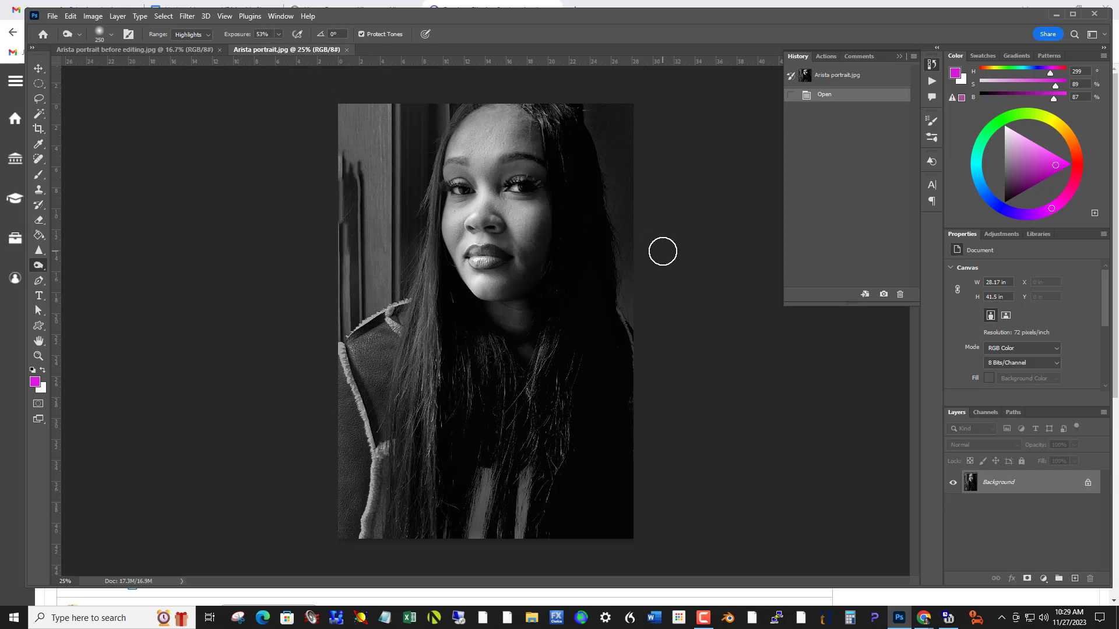
left_click(176, 49)
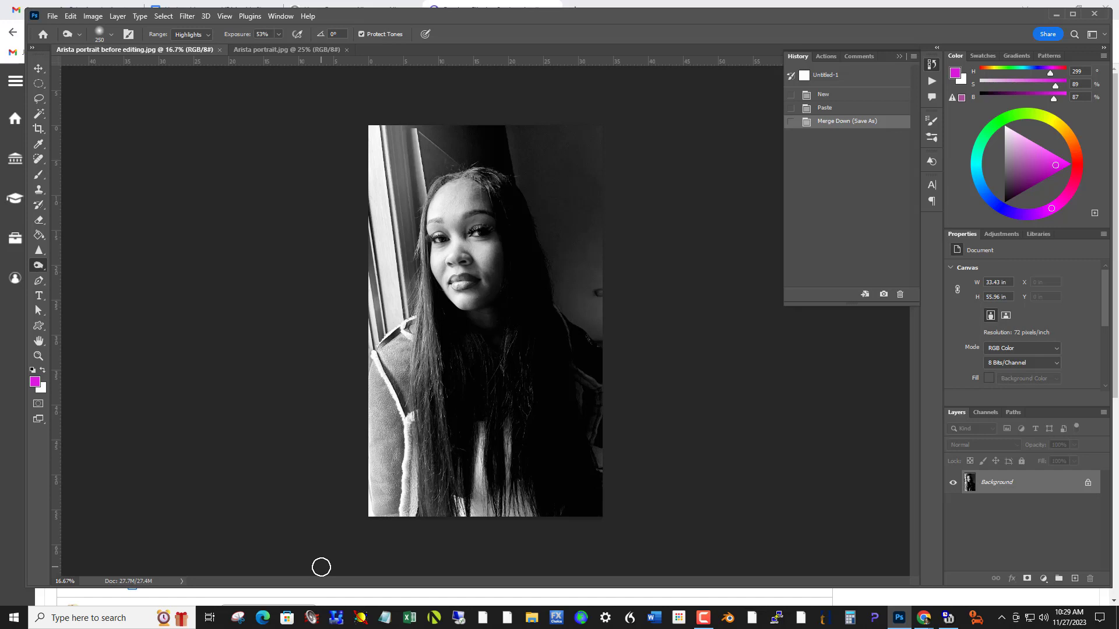
- Try cropping the unedited portrait with a clockwise rotation of about 6.6° and a lowered upper edge, and undo the crop
left_click(37, 130)
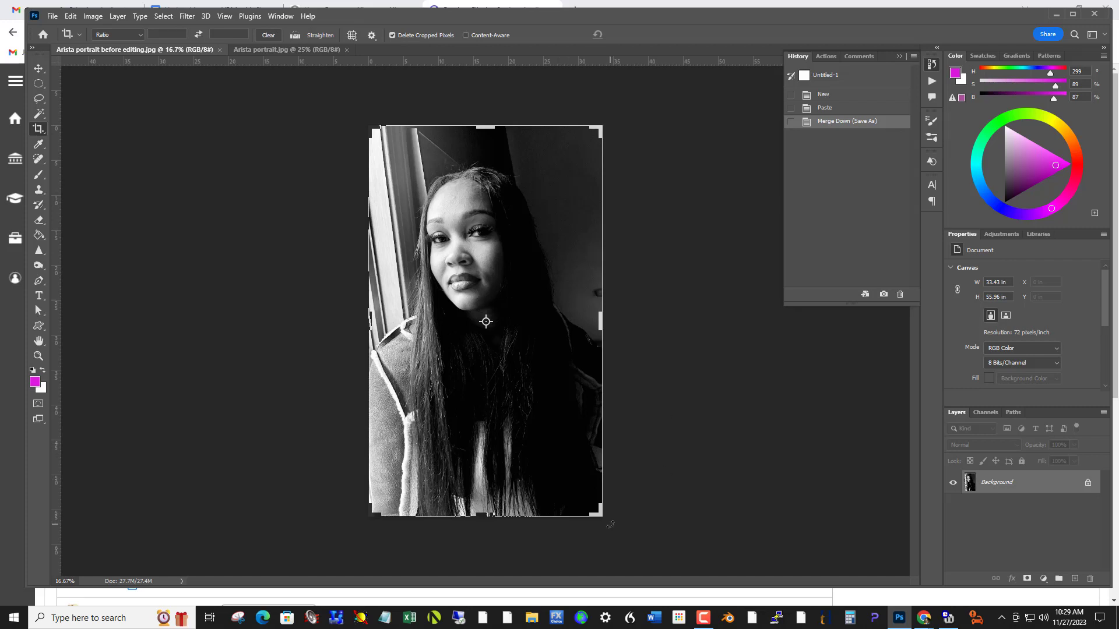
left_click_drag(610, 524, 586, 537)
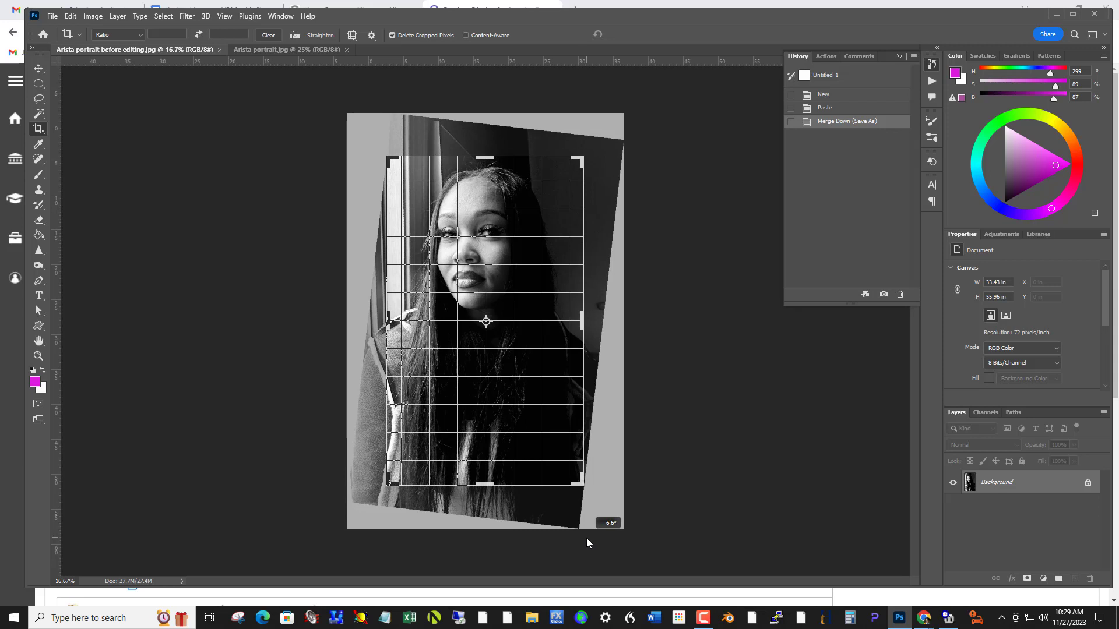
left_click_drag(586, 537, 588, 533)
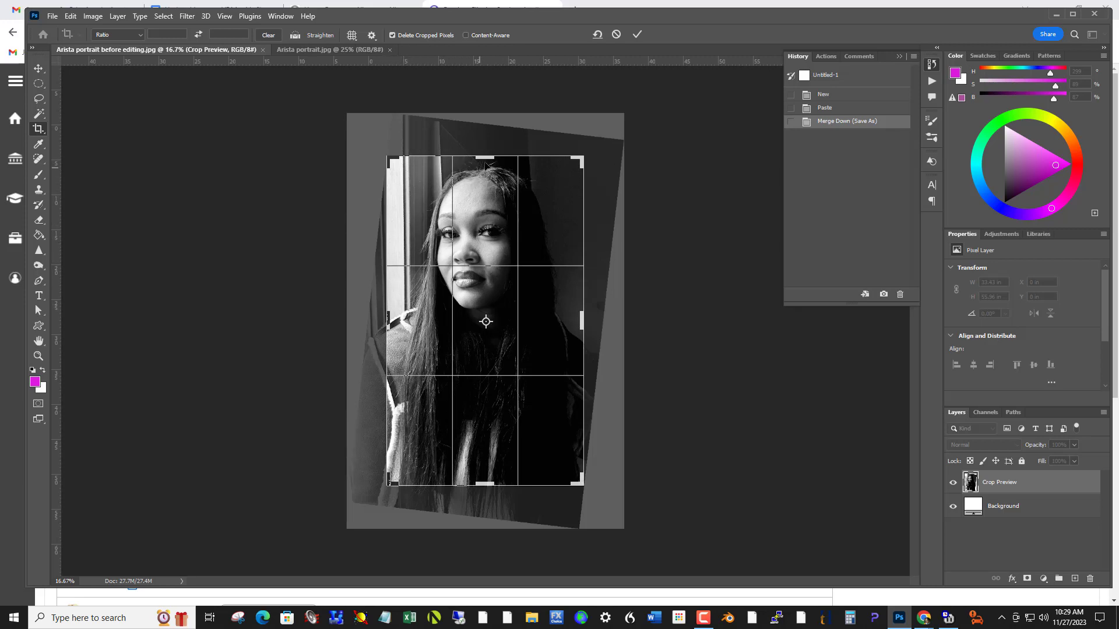
left_click_drag(486, 165, 488, 166)
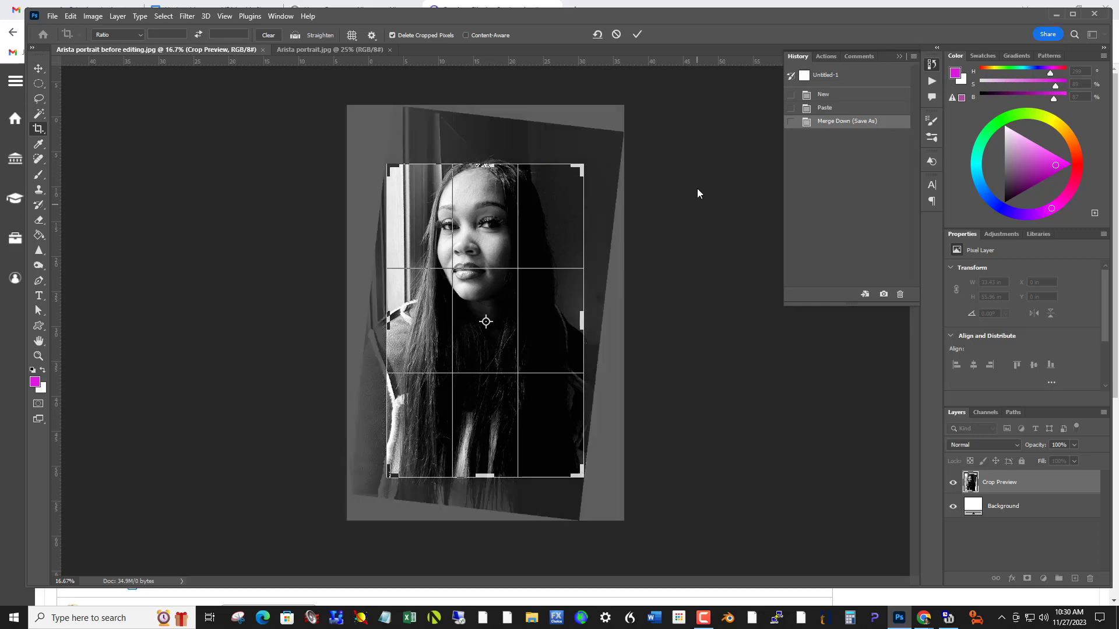
left_click(637, 34)
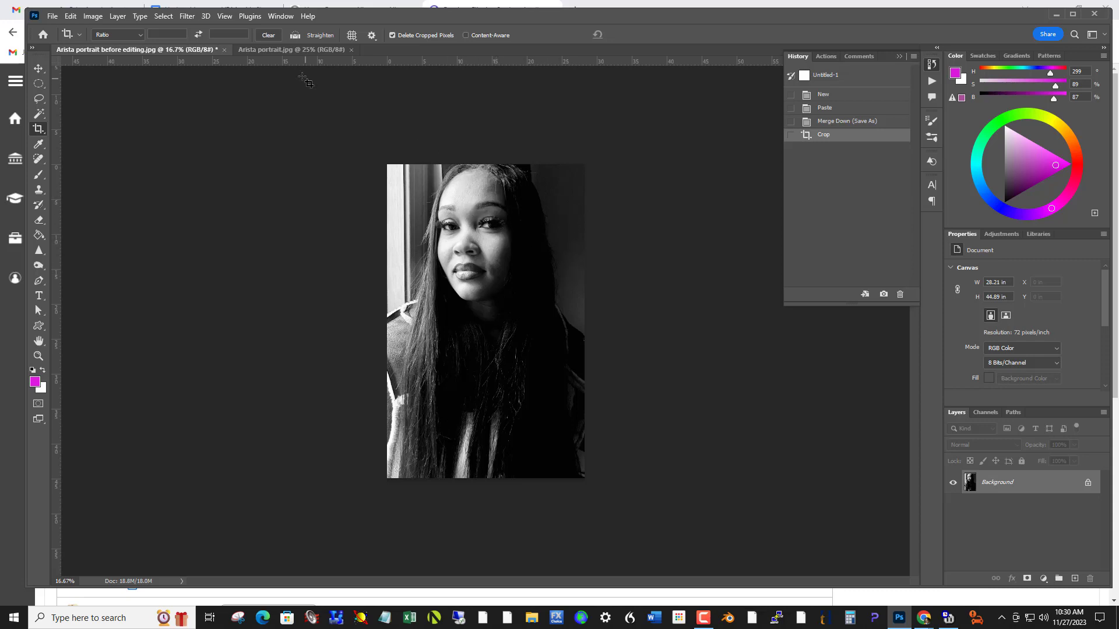
key("ctrl")
key("ctrl+z")
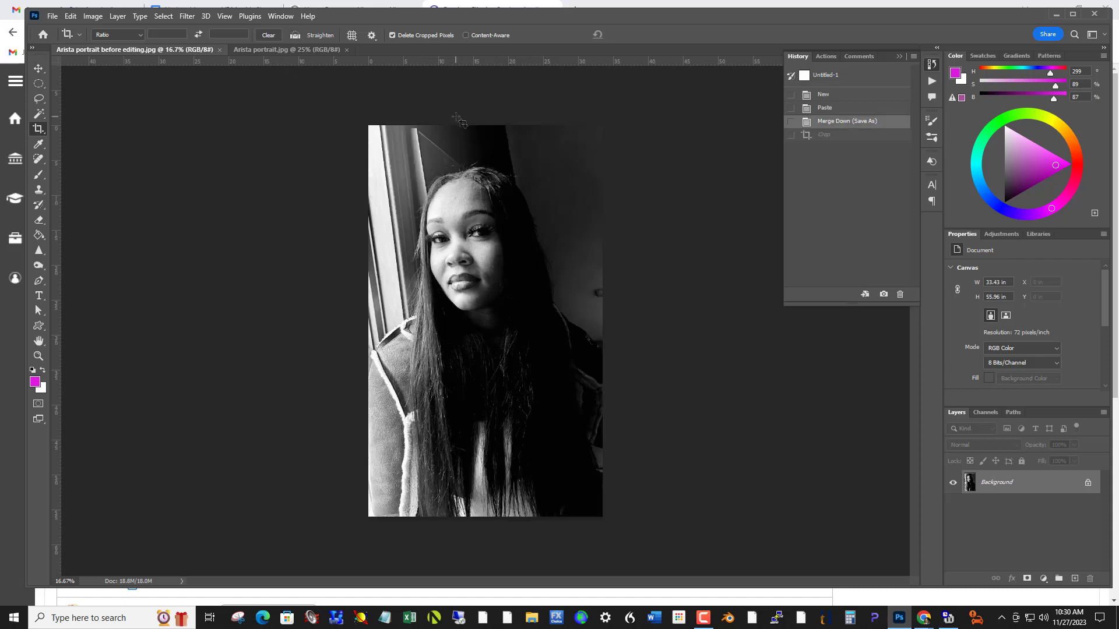
- Crop the portrait with a slight clockwise rotation, the upper edge at the hairline and the photo shifted about 3 in right
left_click(494, 209)
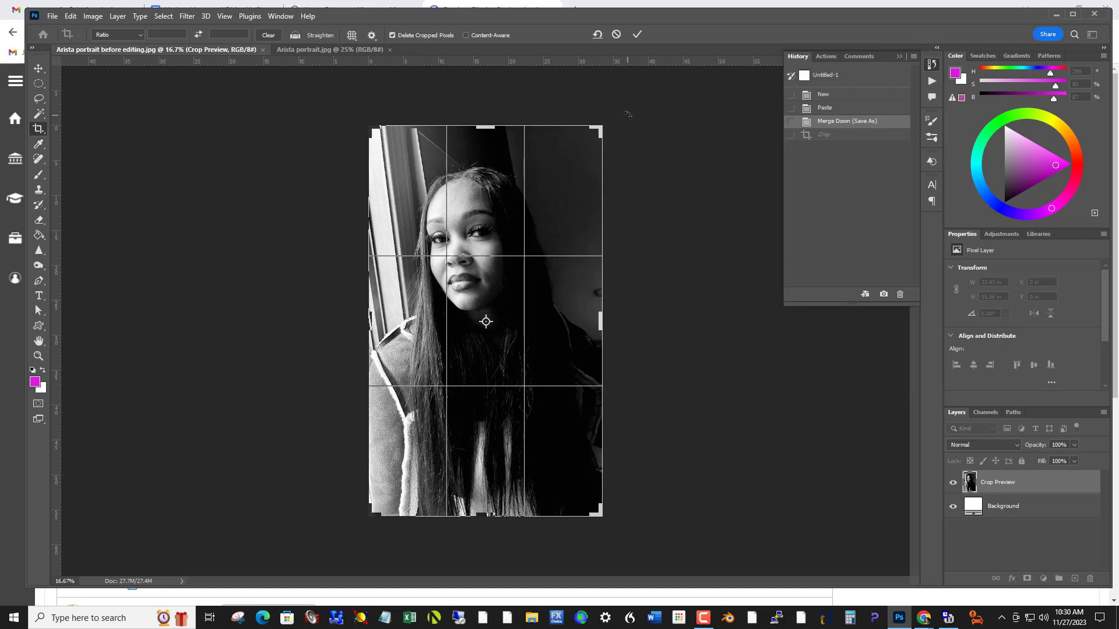
left_click_drag(624, 112, 643, 141)
left_click_drag(487, 161, 489, 167)
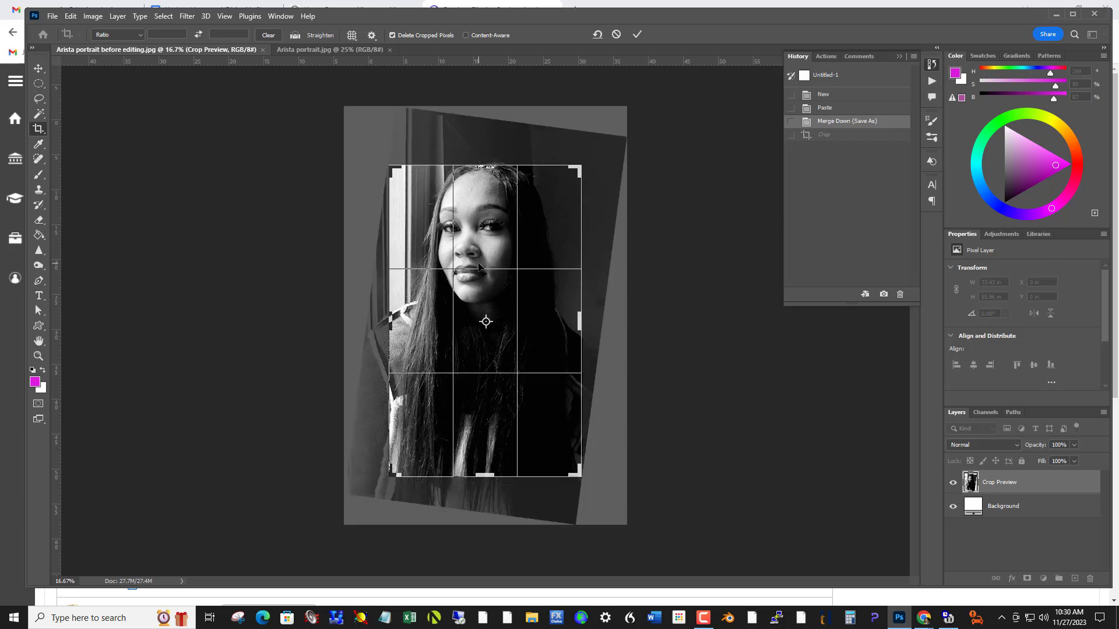
left_click_drag(481, 313, 500, 313)
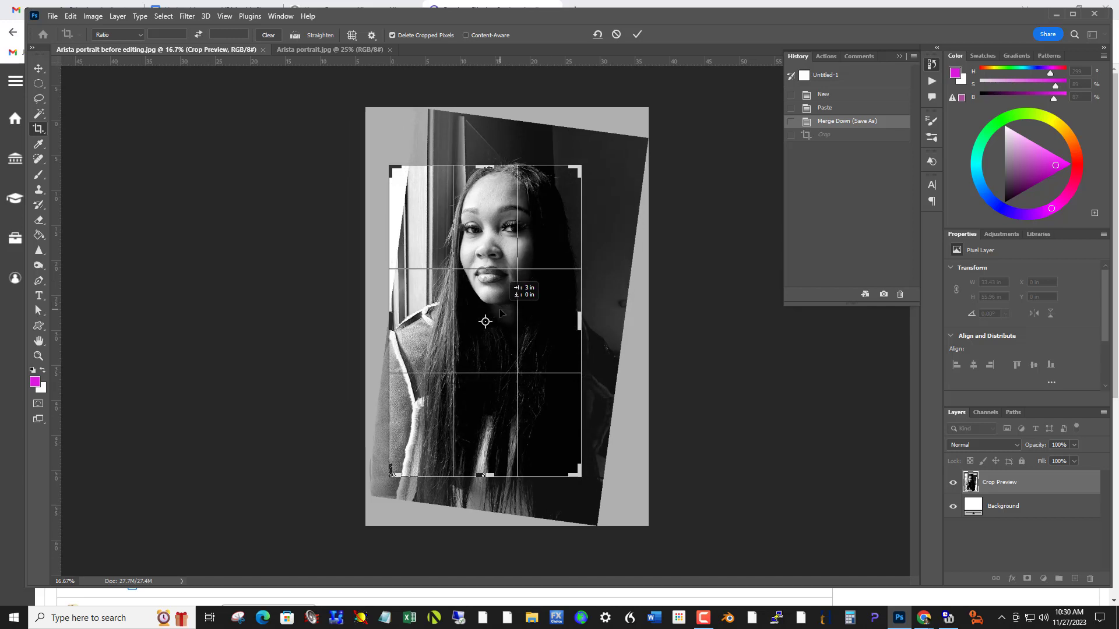
left_click_drag(500, 313, 500, 313)
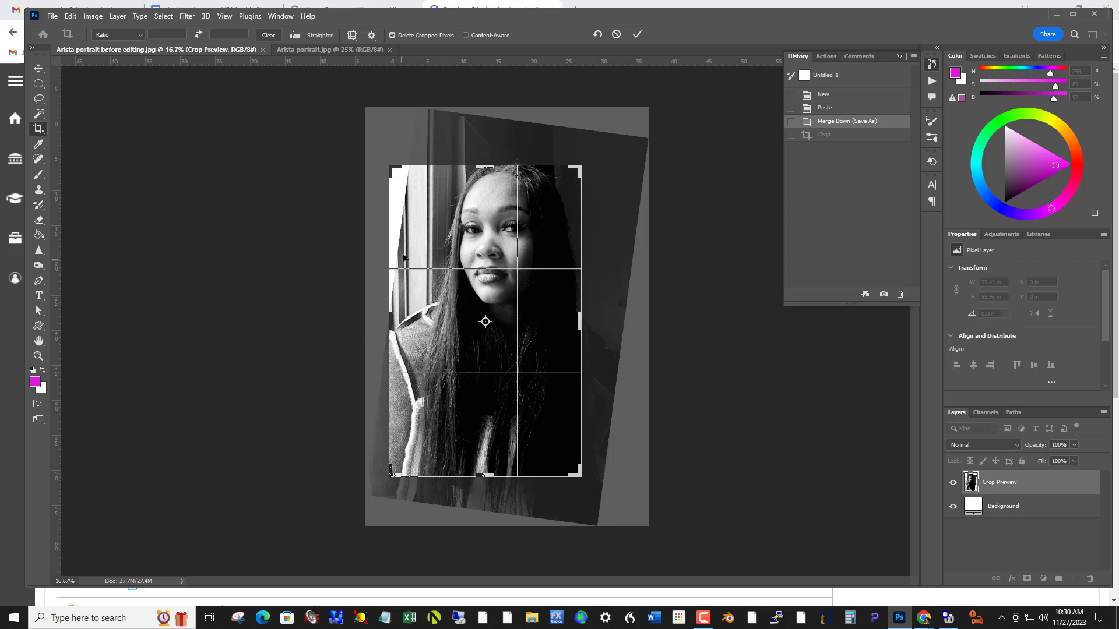
left_click(637, 33)
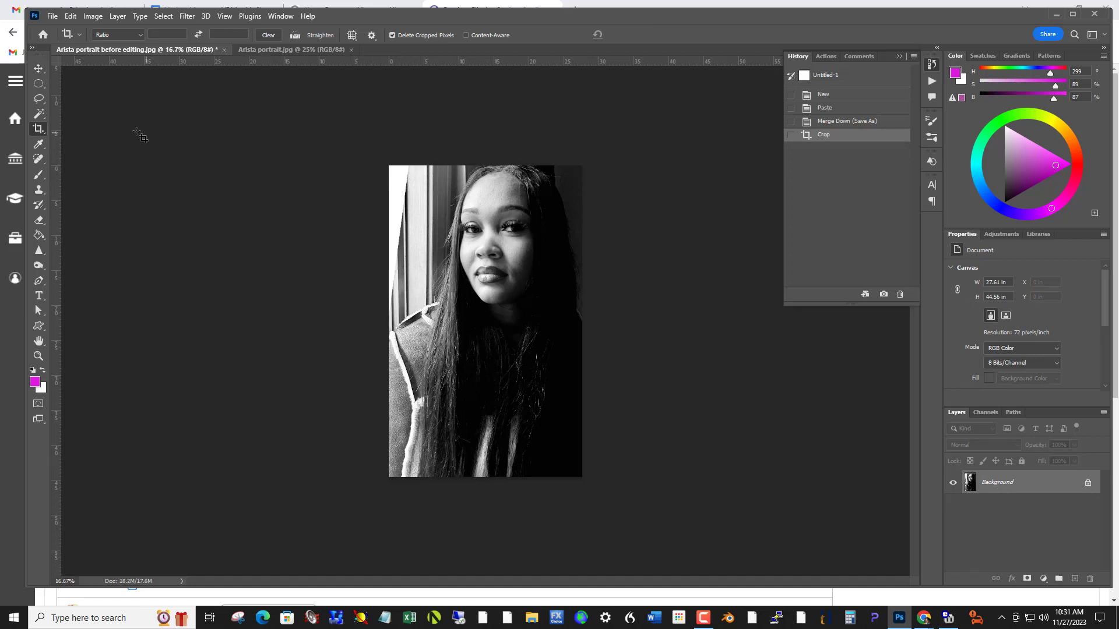
- Lasso the blank white wedge beside the window frame, fill it with Content-Aware at 100% opacity, and deselect
left_click(39, 99)
mouse_move(424, 161)
left_mouse_down()
mouse_move(386, 324)
mouse_move(354, 298)
mouse_move(342, 237)
mouse_move(351, 181)
mouse_move(374, 147)
mouse_move(446, 151)
left_mouse_up()
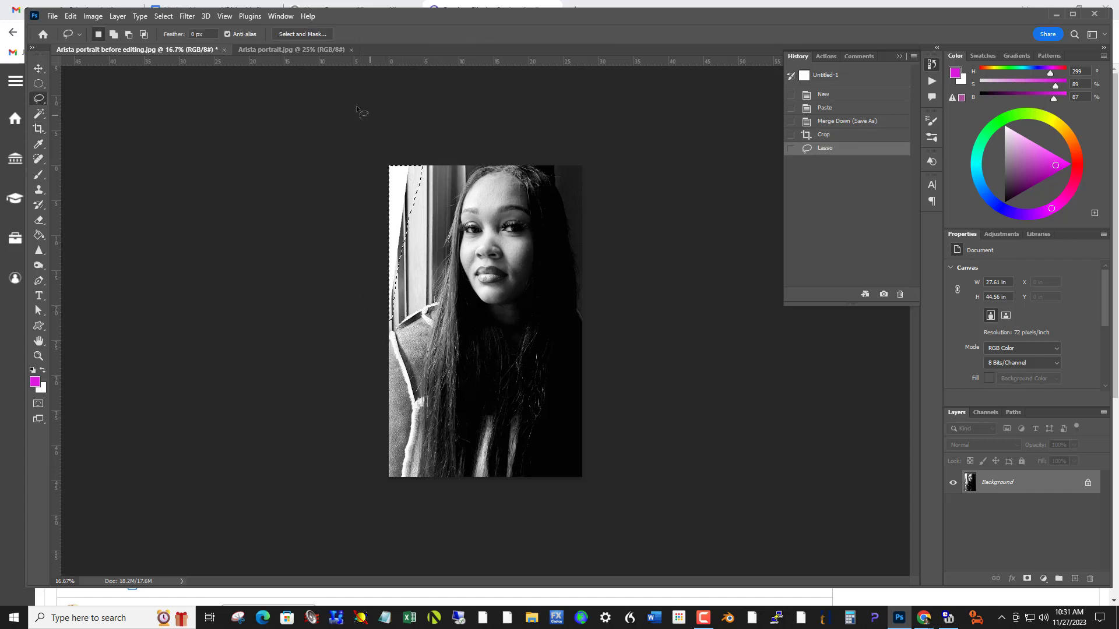
left_click(70, 16)
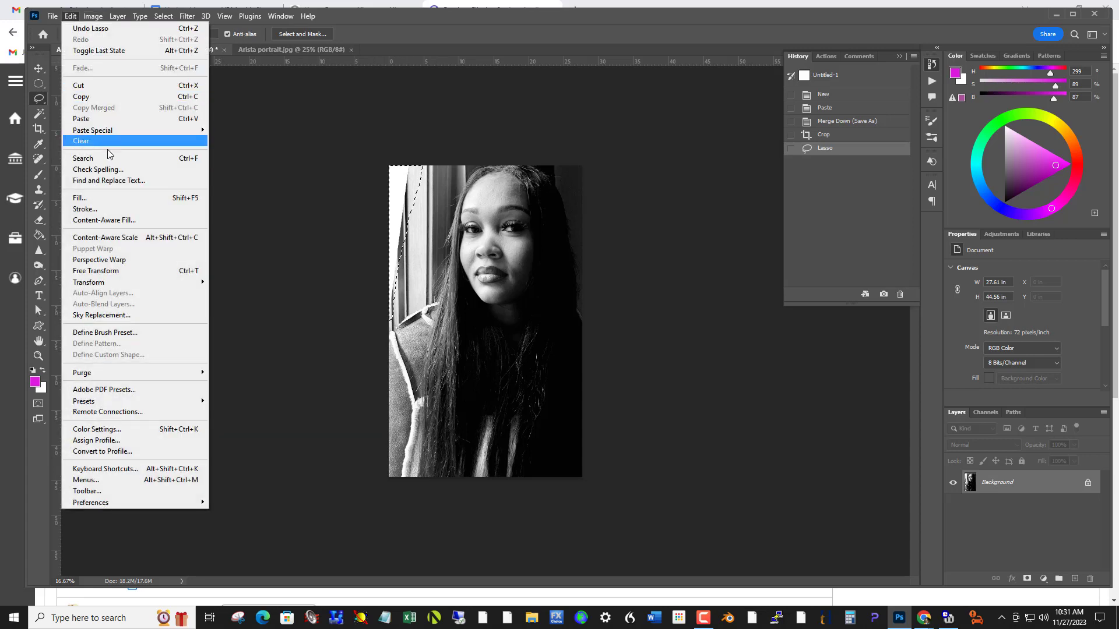
left_click(119, 198)
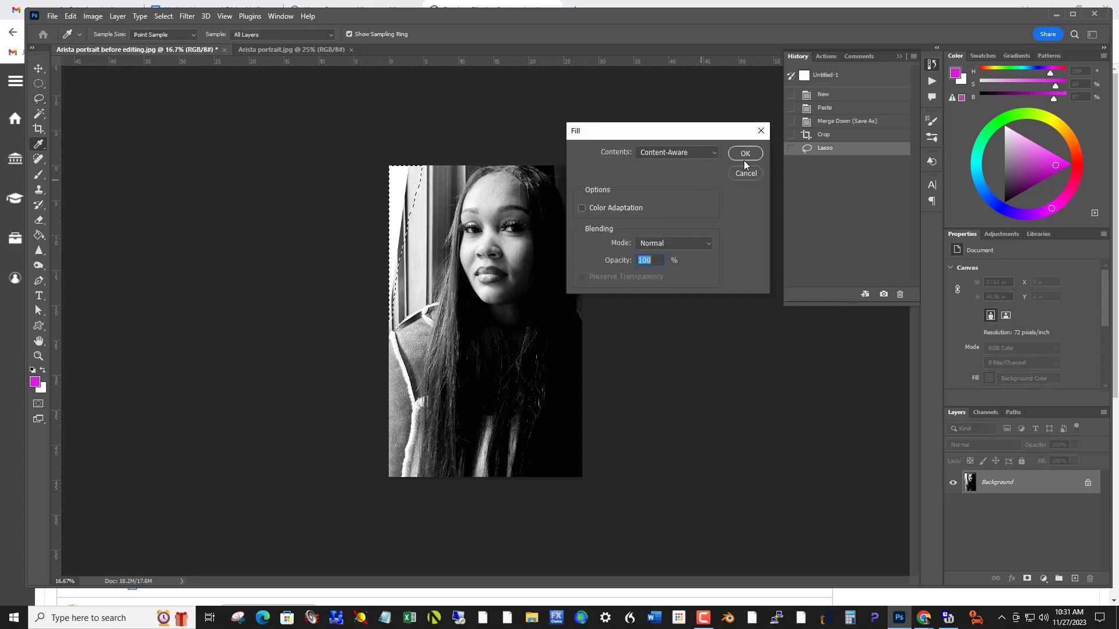
left_click(744, 154)
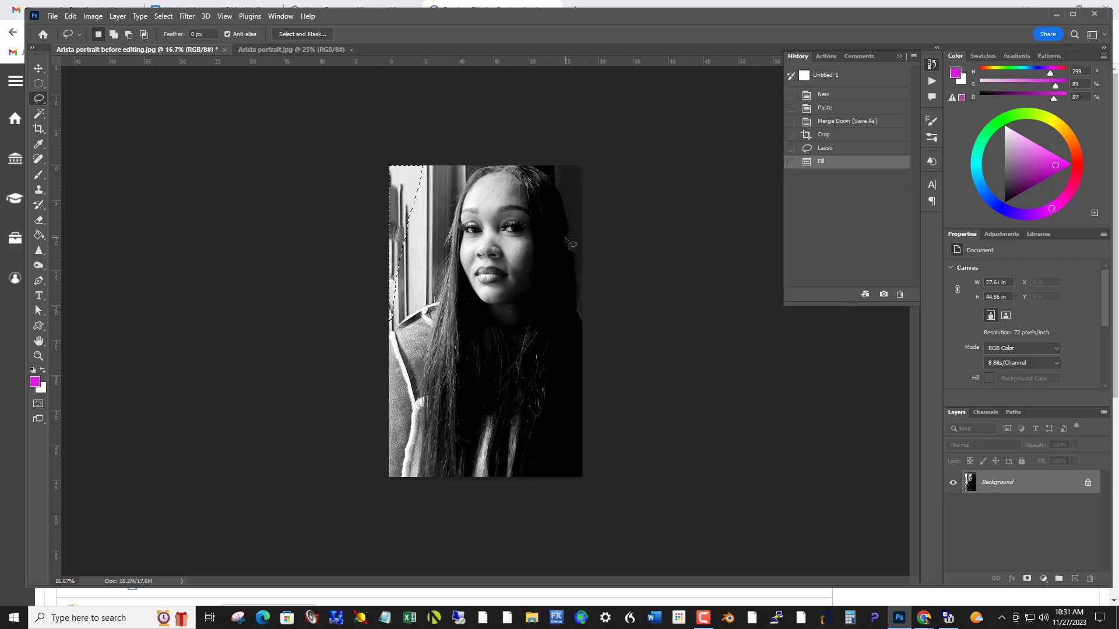
key("ctrl+d")
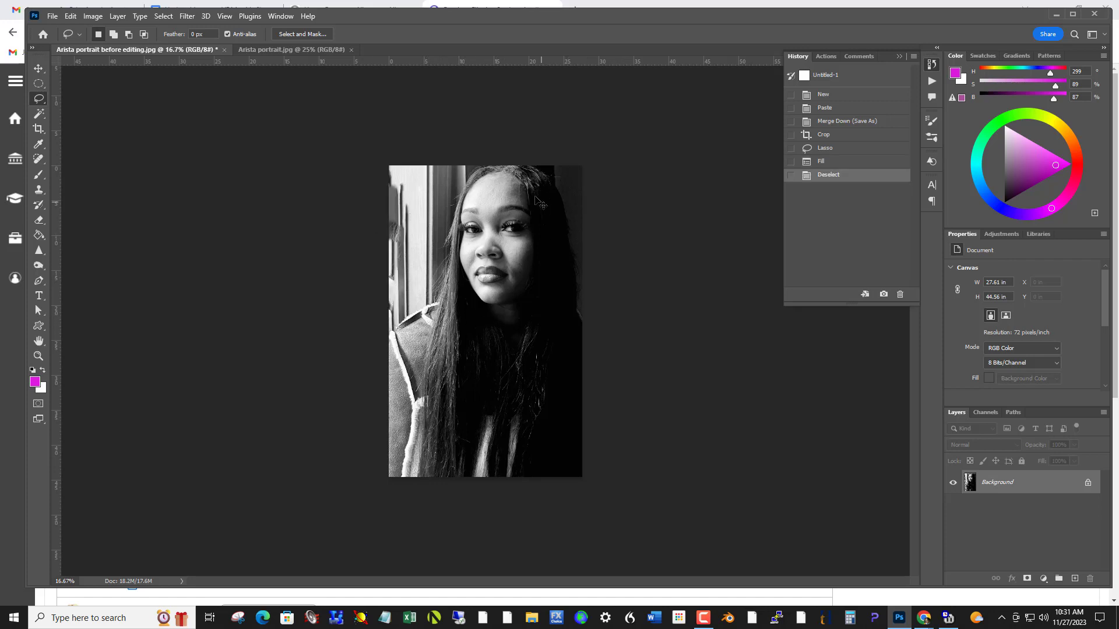
- Lasso the bright window and jacket area beside the woman's hair and strongly feather the selection in Select and Mask
mouse_move(509, 168)
left_mouse_down()
mouse_move(457, 202)
mouse_move(442, 341)
left_mouse_up()
mouse_move(436, 394)
left_mouse_down()
mouse_move(420, 488)
mouse_move(323, 399)
mouse_move(306, 200)
mouse_move(450, 119)
mouse_move(499, 127)
mouse_move(501, 136)
mouse_move(431, 163)
left_mouse_up()
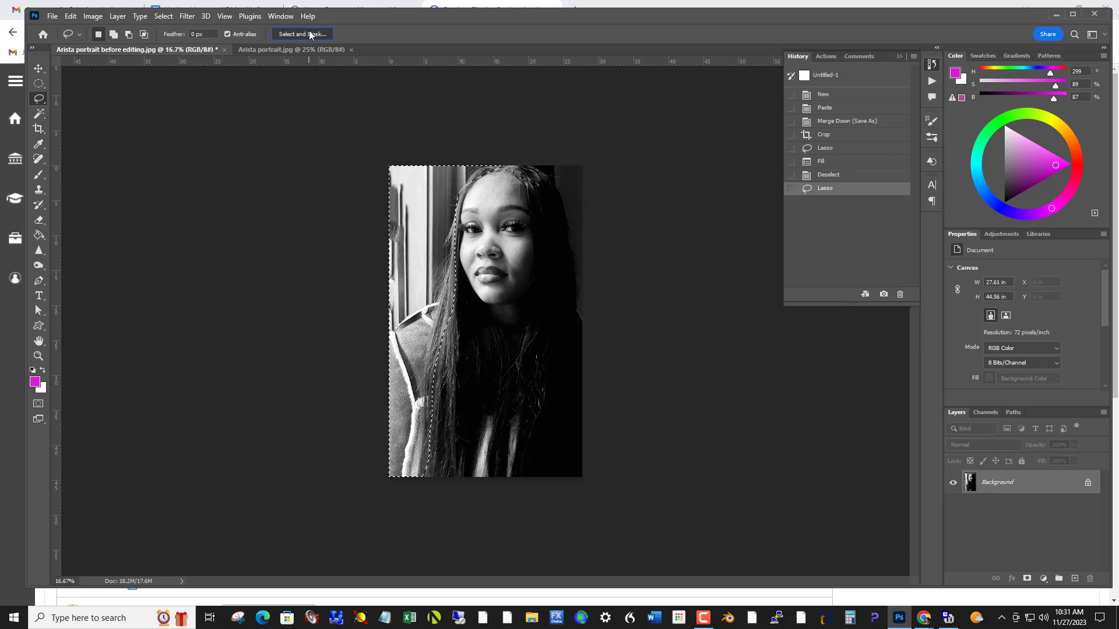
left_click(757, 212)
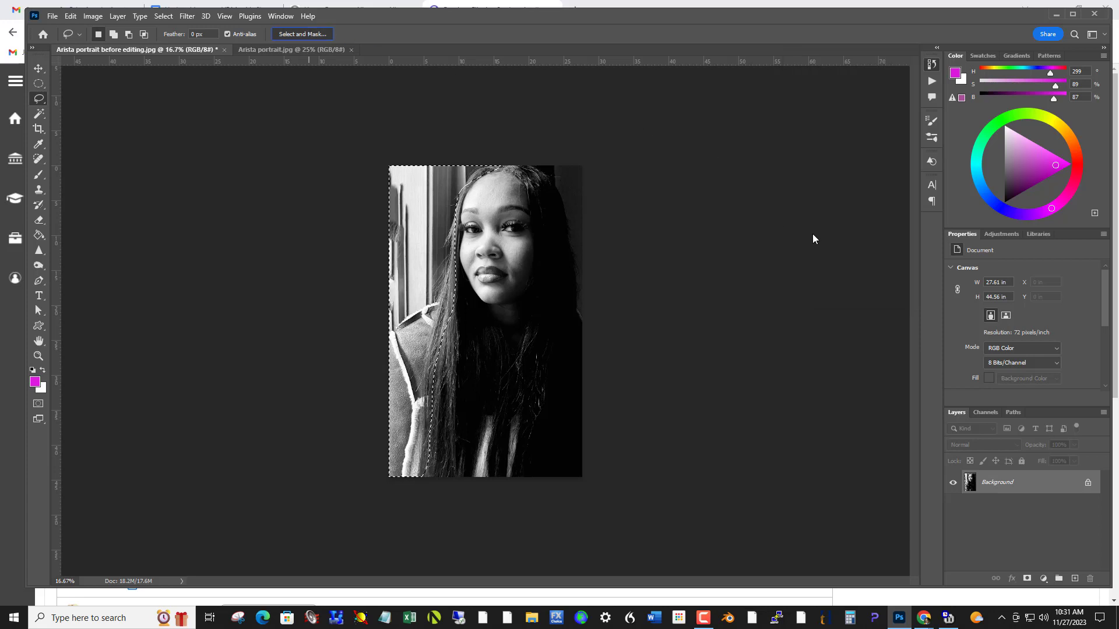
left_click(302, 34)
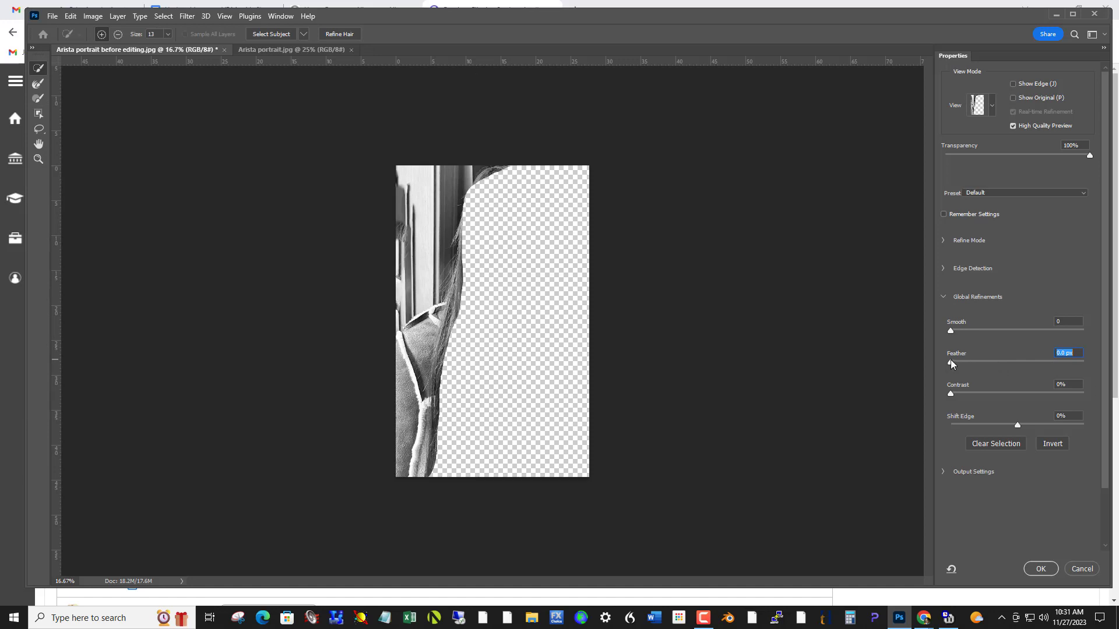
left_click_drag(950, 363, 1050, 368)
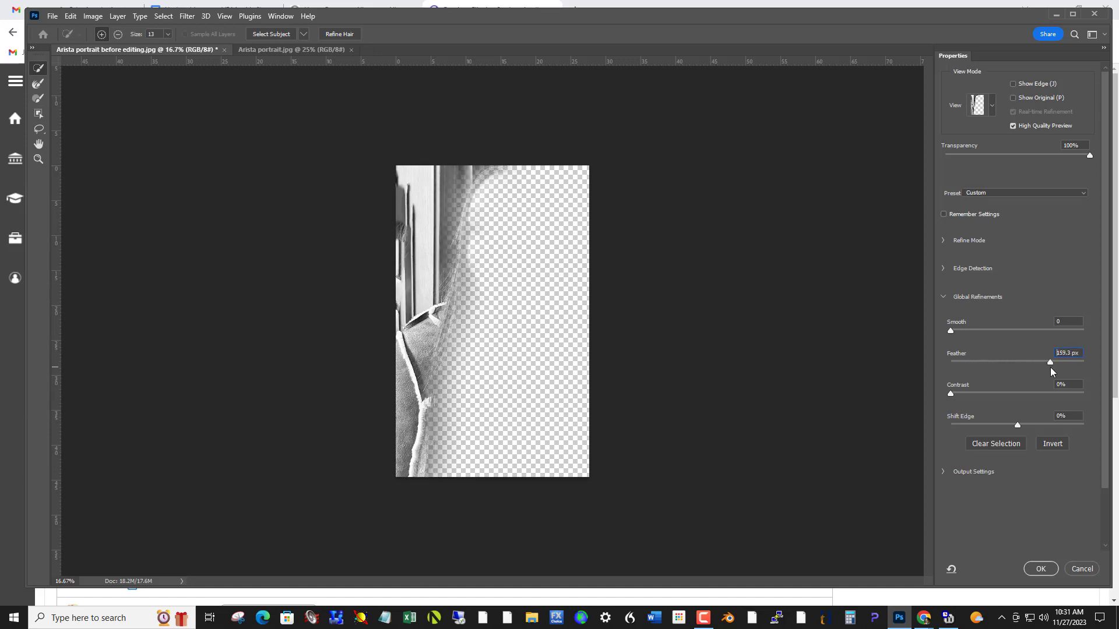
left_click_drag(1050, 367, 1047, 367)
left_click_drag(1046, 363, 1039, 361)
left_click(1047, 570)
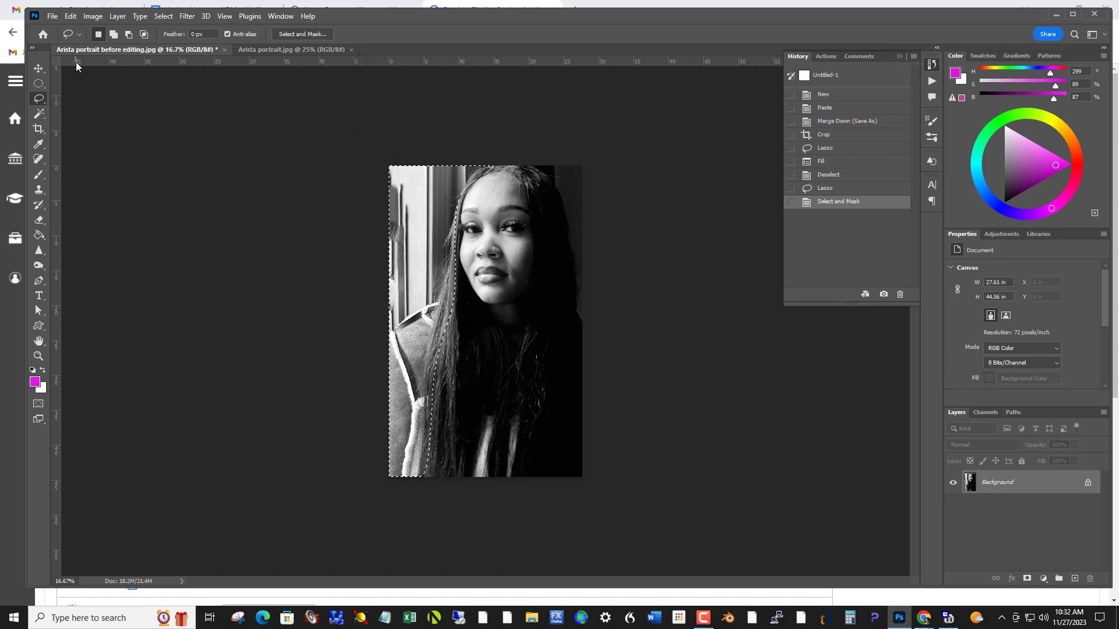
- Darken the selected window and jacket area with Brightness/Contrast at brightness -119, and deselect
left_click(93, 17)
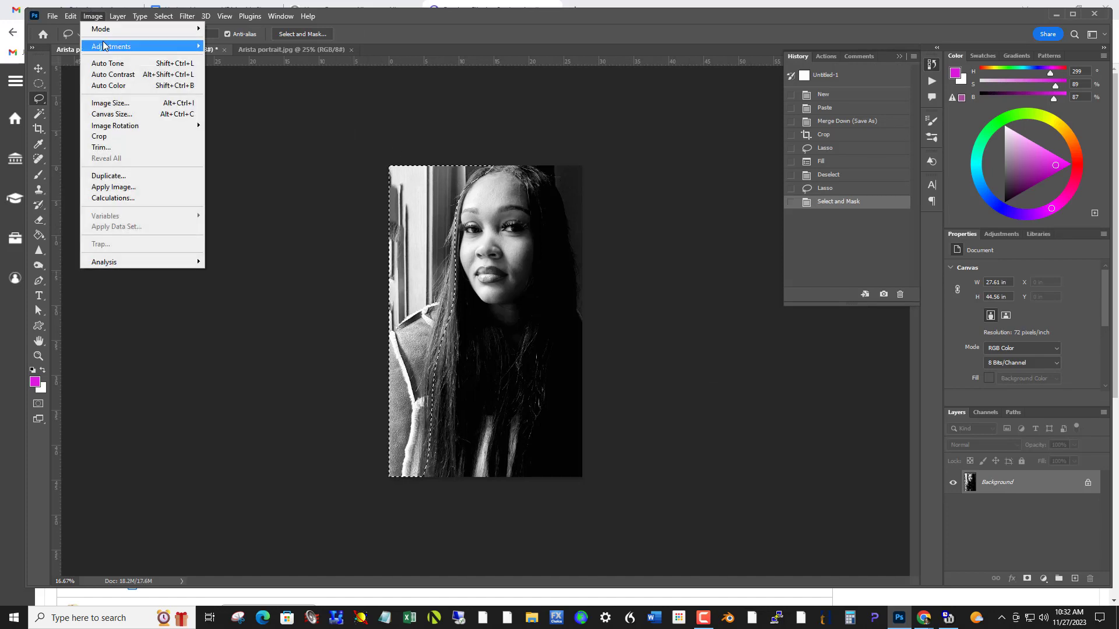
mouse_move(104, 45)
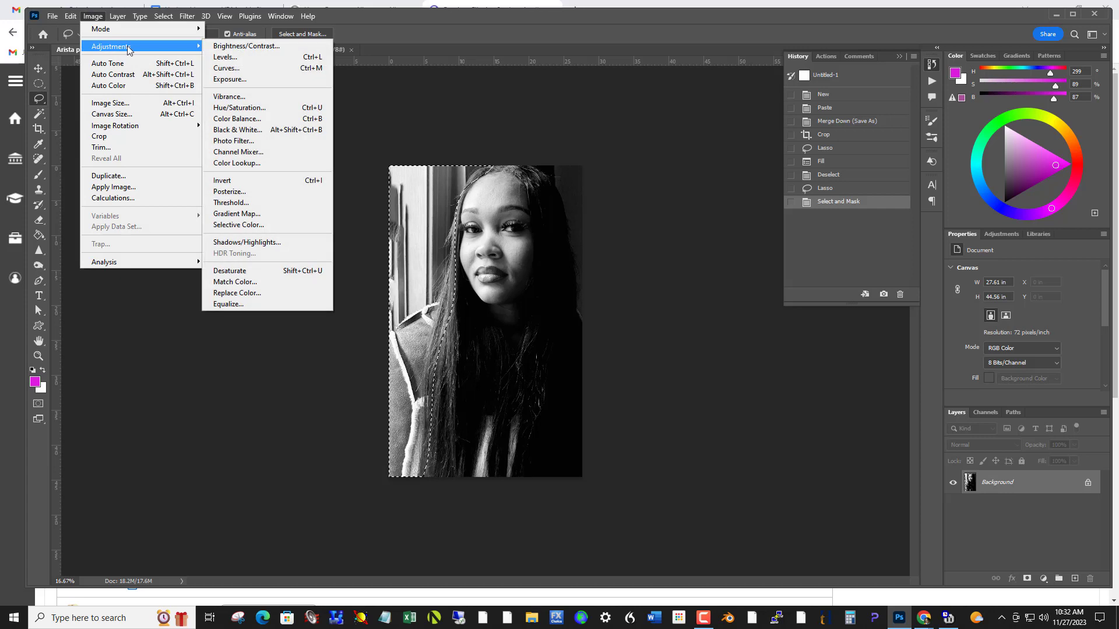
left_click(250, 48)
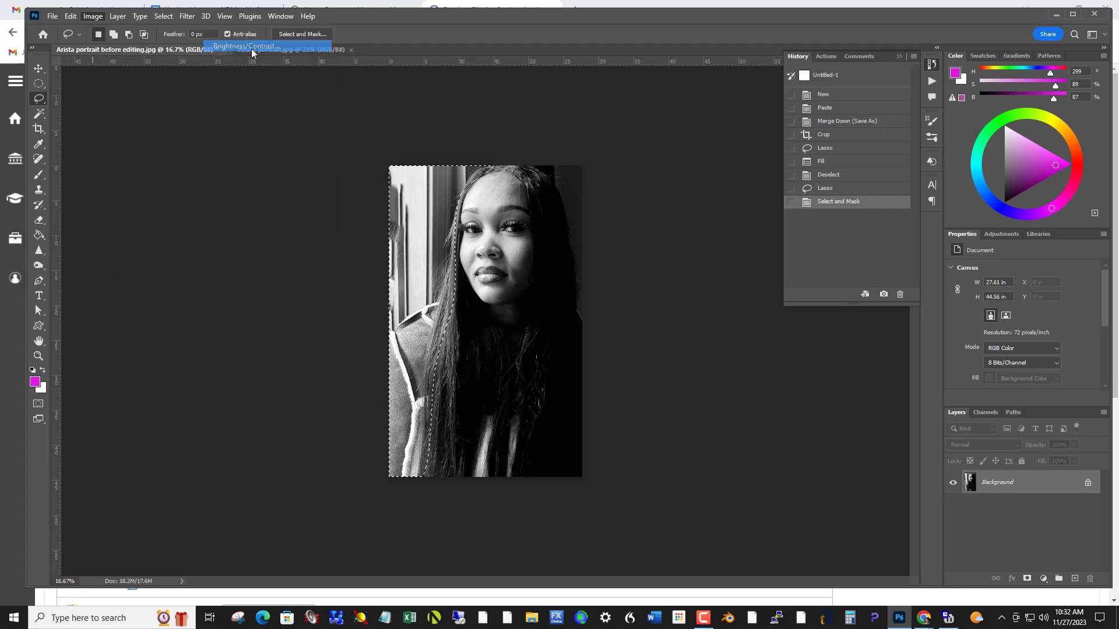
left_click_drag(937, 57, 658, 112)
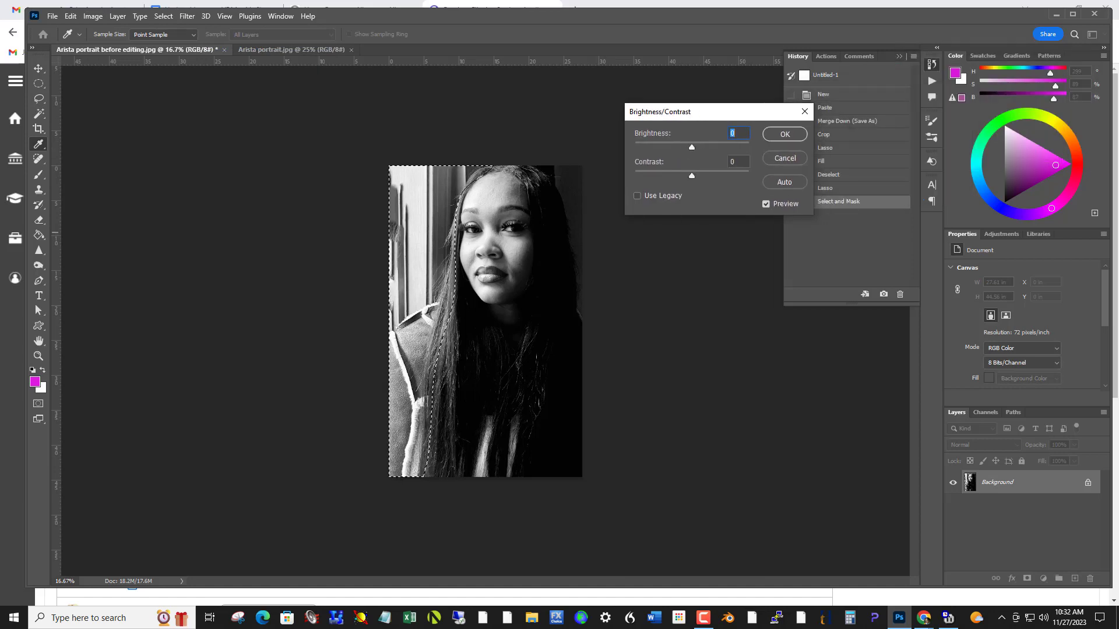
left_click_drag(692, 149, 646, 155)
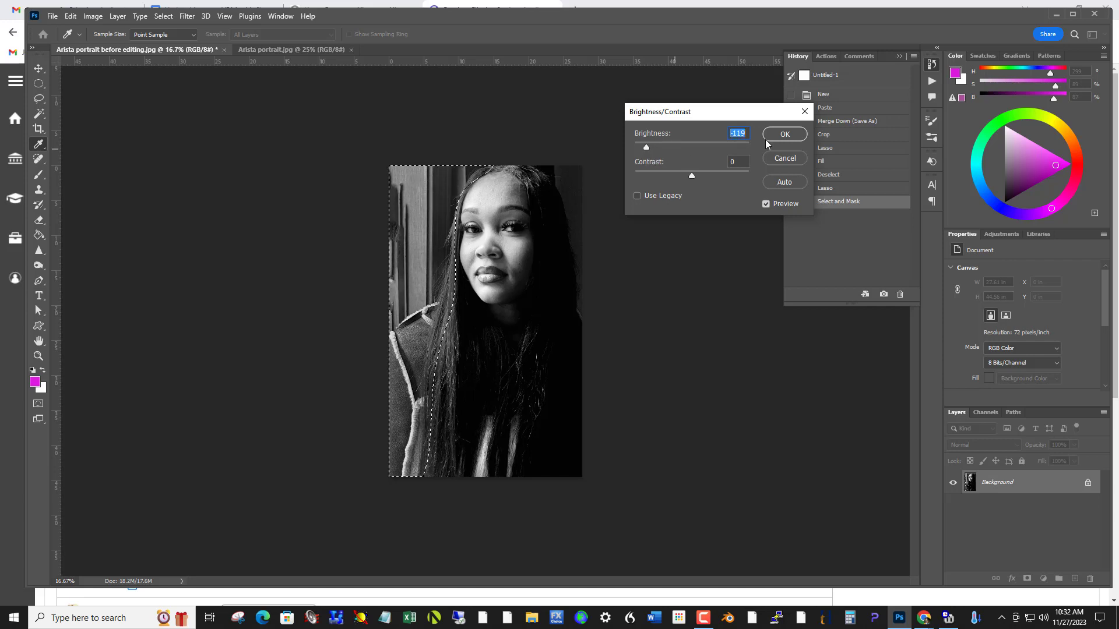
left_click(784, 134)
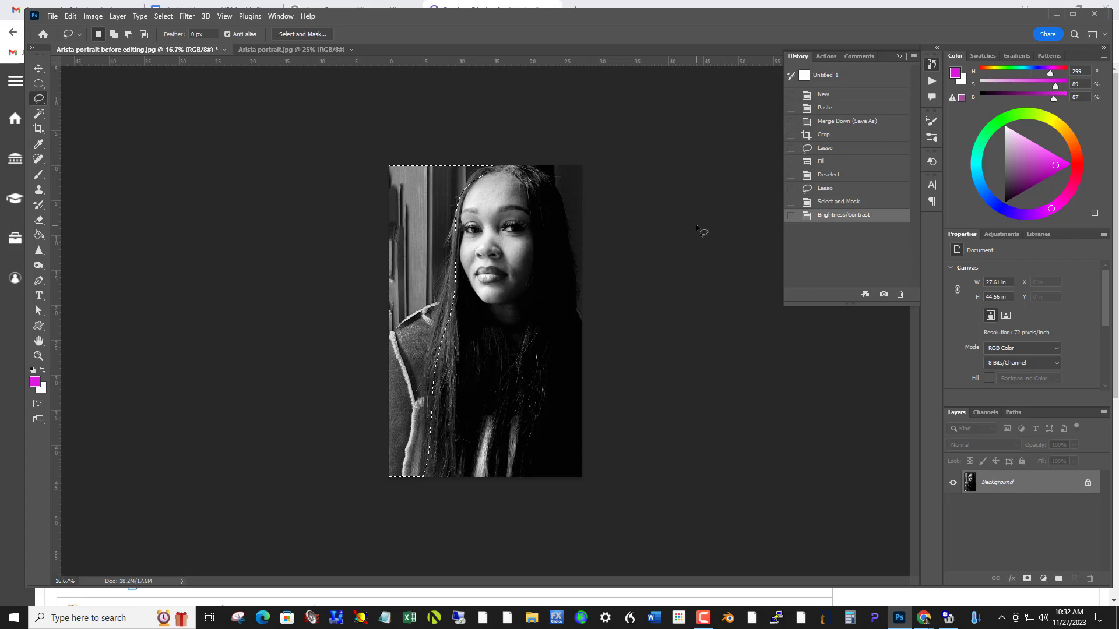
key("ctrl+d")
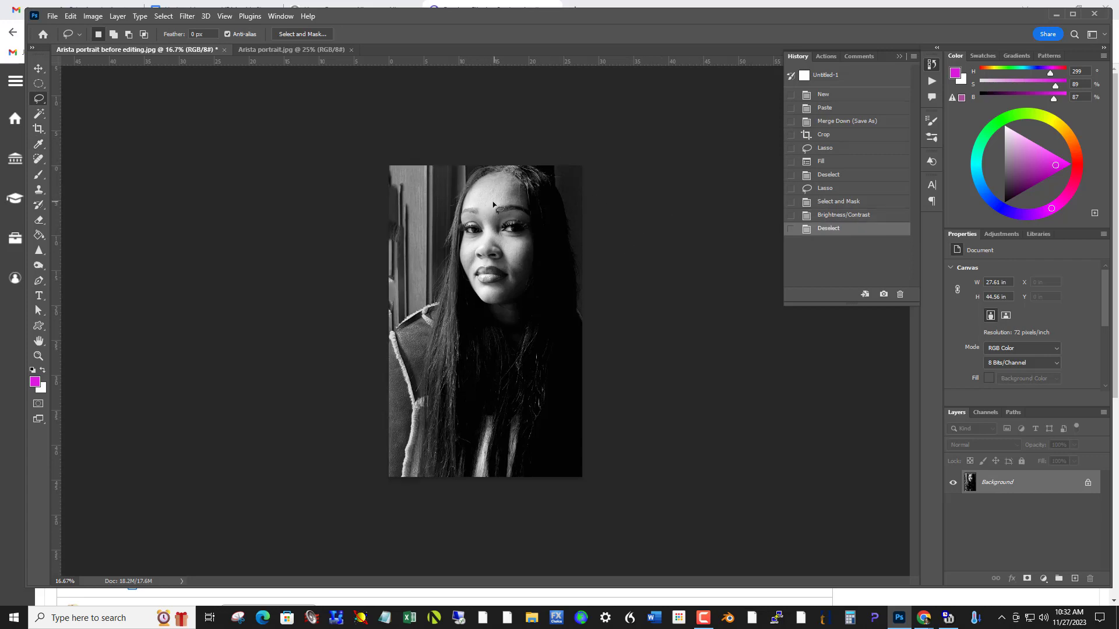
- Darken the whole portrait with Brightness/Contrast at brightness -51
left_click_drag(479, 199, 550, 250)
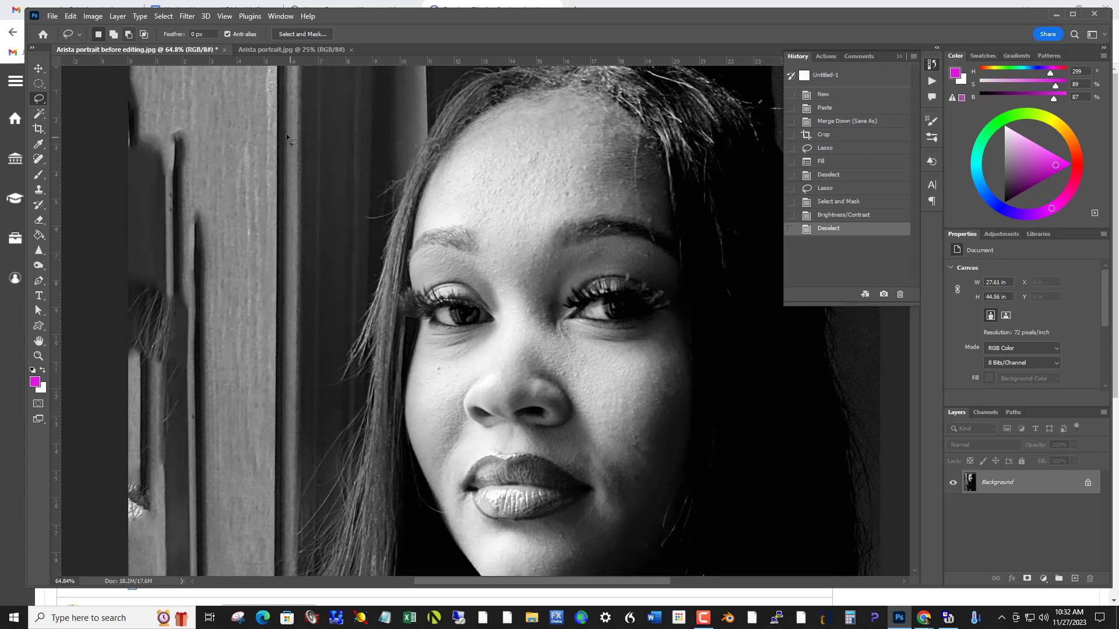
left_click(93, 16)
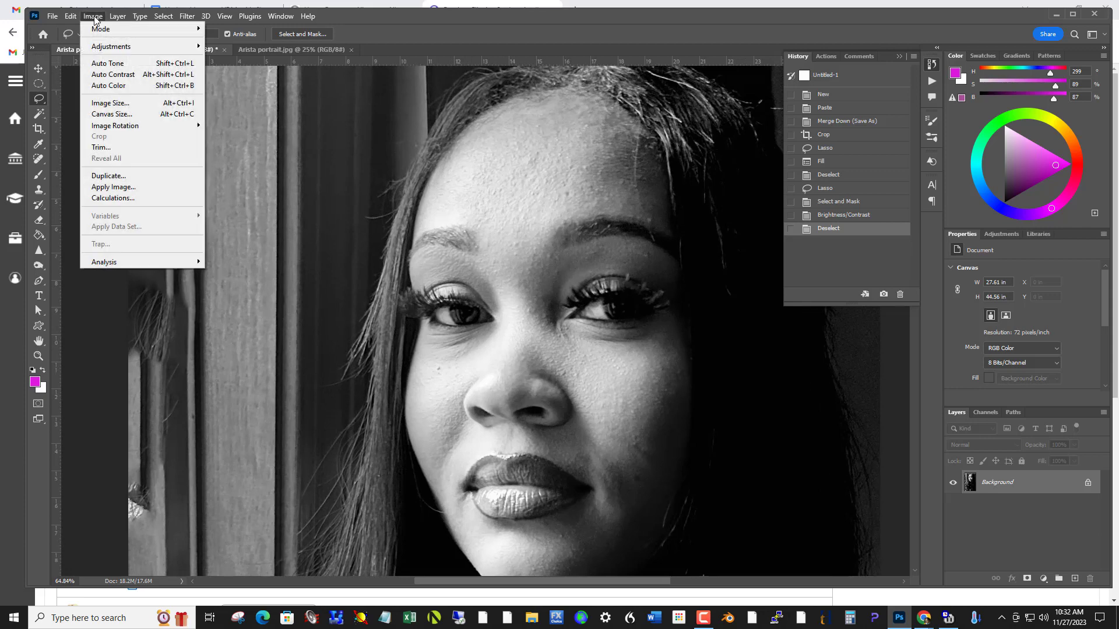
mouse_move(101, 47)
left_click(237, 45)
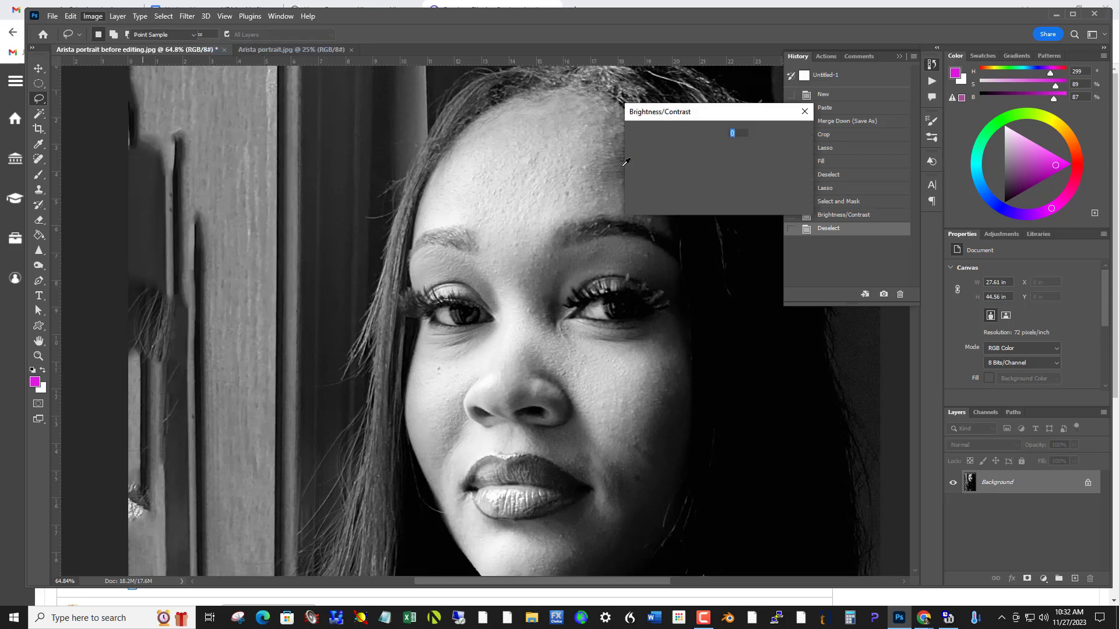
left_click_drag(691, 146, 672, 147)
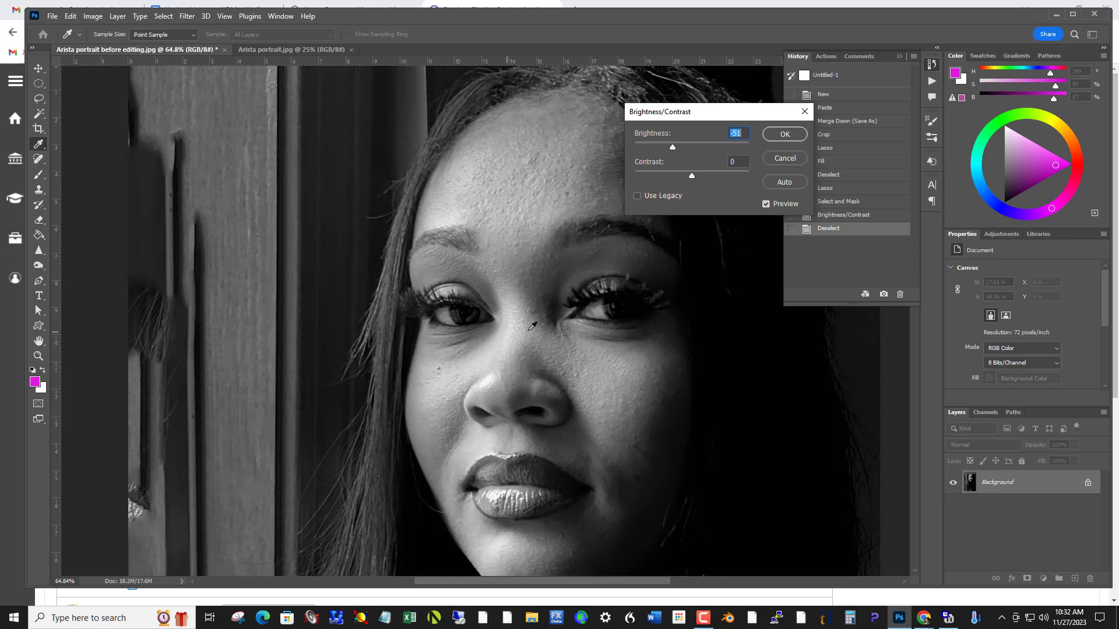
left_click(773, 135)
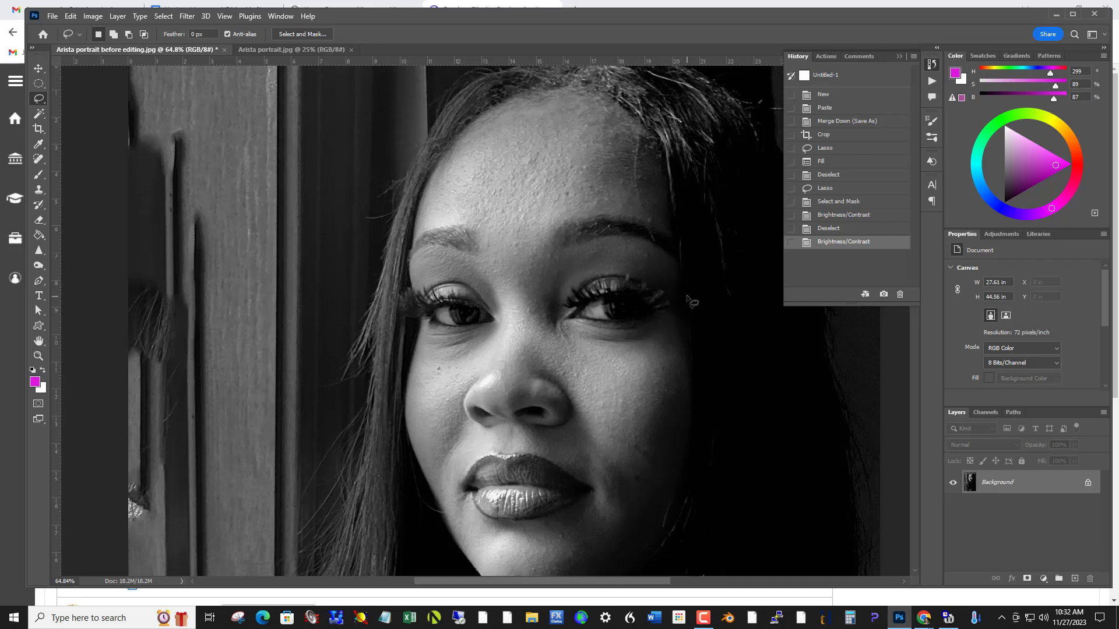
- Lasso both of the woman's eyes as one selection and feather it about 29 px in Select and Mask
mouse_move(665, 295)
left_mouse_down()
mouse_move(608, 276)
mouse_move(579, 290)
mouse_move(570, 316)
mouse_move(577, 331)
mouse_move(599, 331)
mouse_move(668, 299)
left_mouse_up()
key("shift")
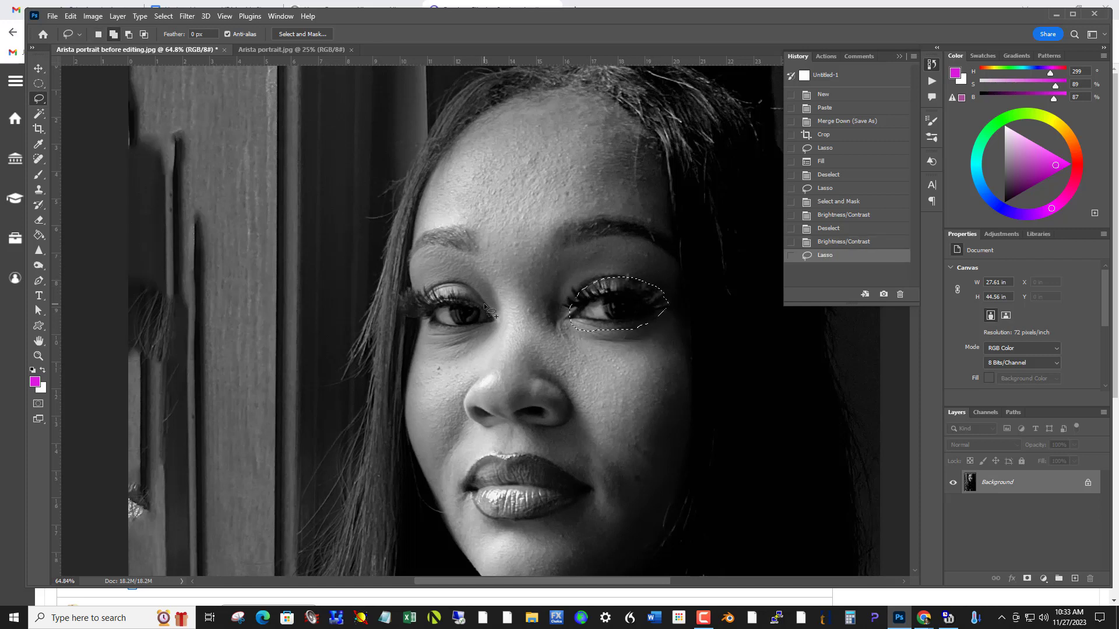
mouse_move(481, 300)
left_mouse_down()
mouse_move(426, 314)
mouse_move(441, 325)
mouse_move(493, 312)
mouse_move(495, 285)
left_mouse_up()
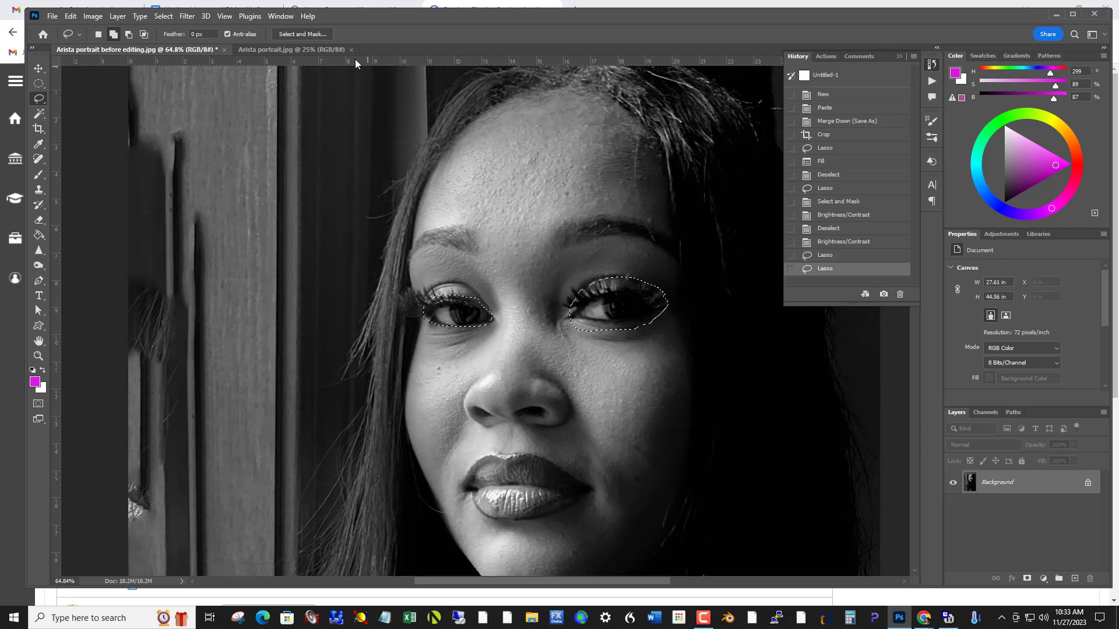
left_click(315, 33)
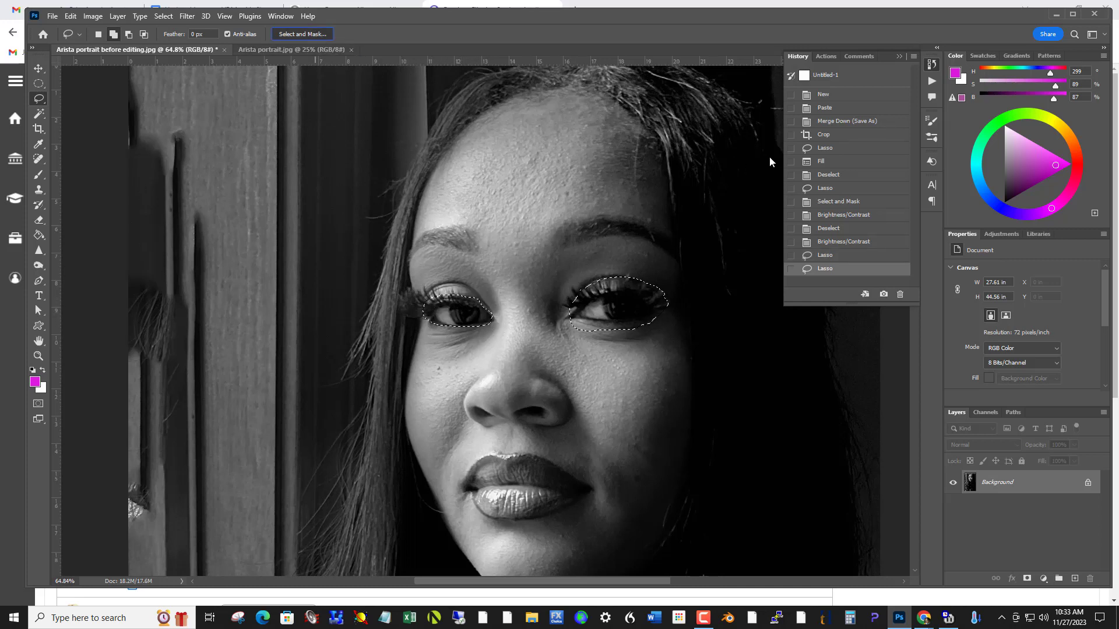
left_click(711, 179)
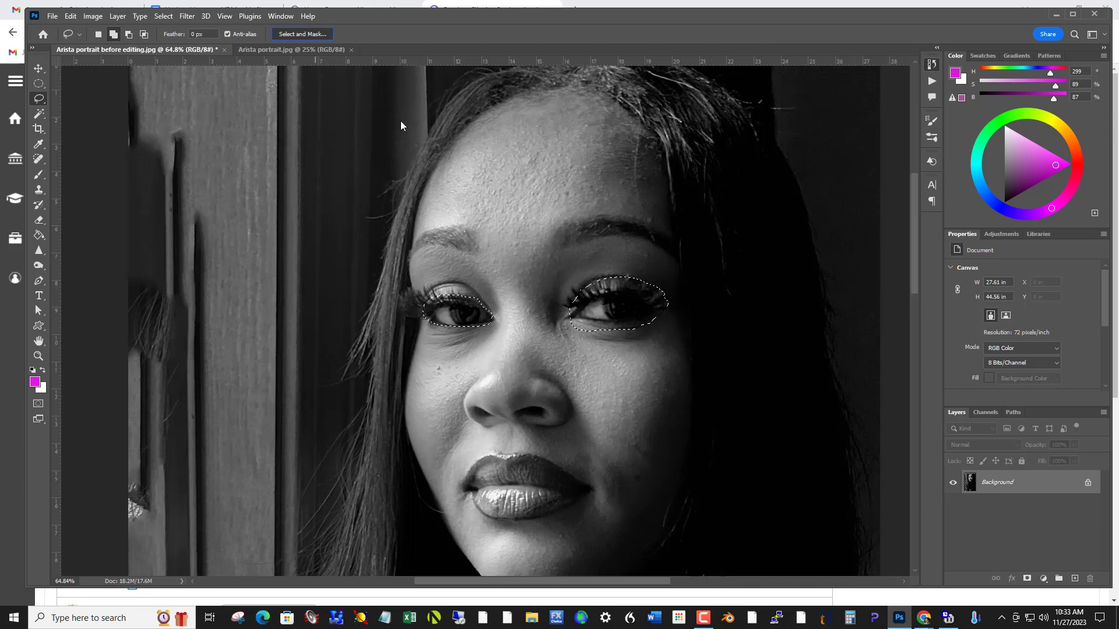
left_click(319, 35)
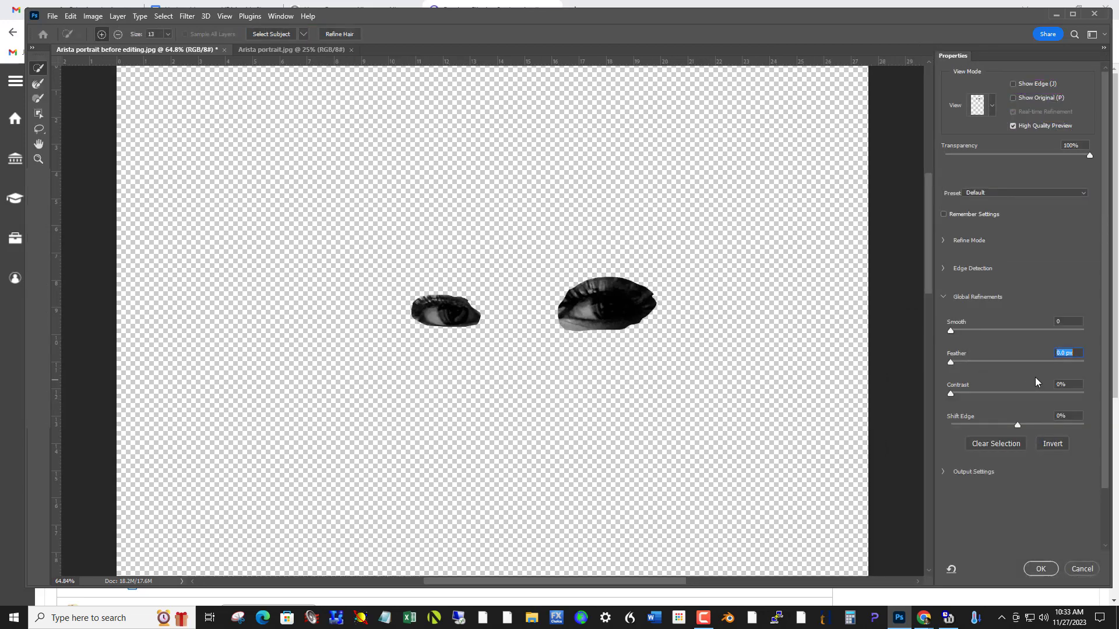
left_click_drag(972, 362, 1012, 363)
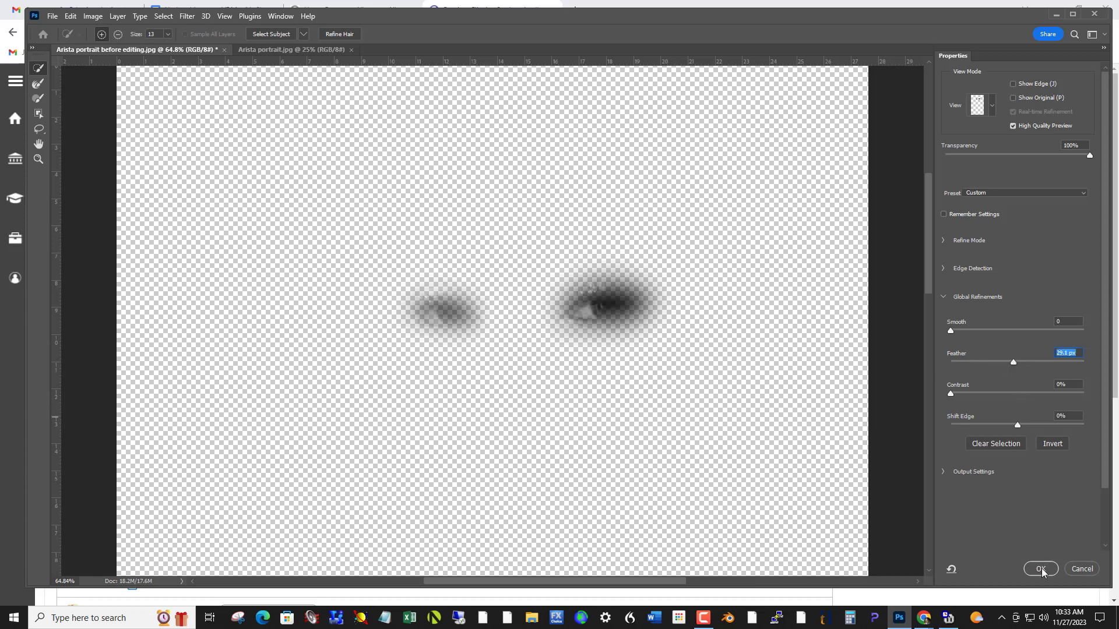
key("Return")
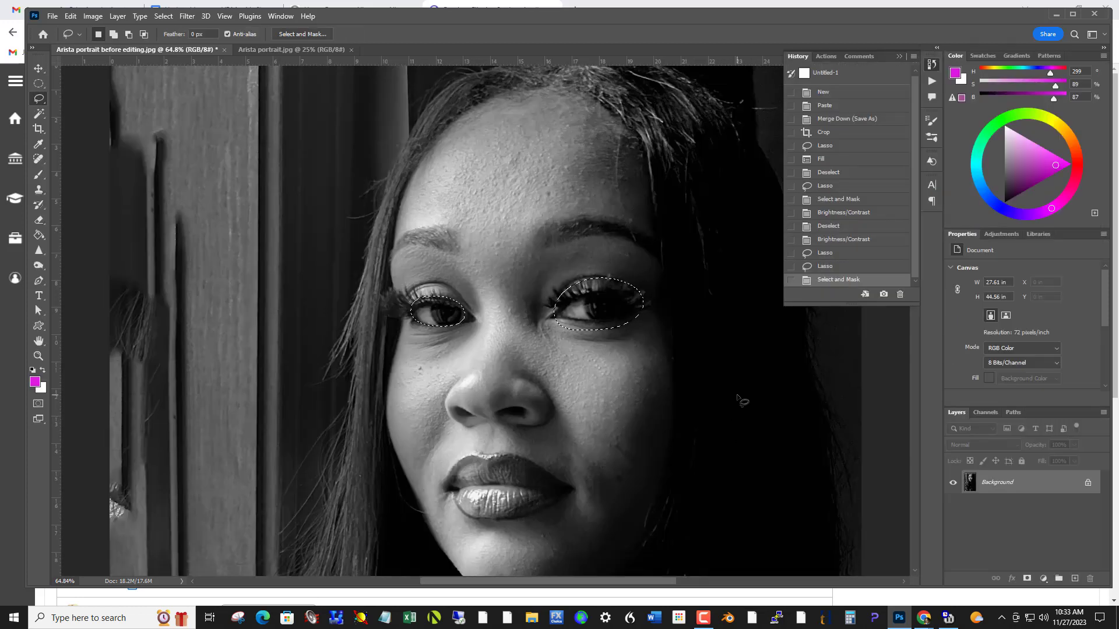
- Brighten the selected eyes with Levels, setting the input highlights to 207 and the midtones to 1.48, and deselect
key("ctrl+d")
key("ctrl+l")
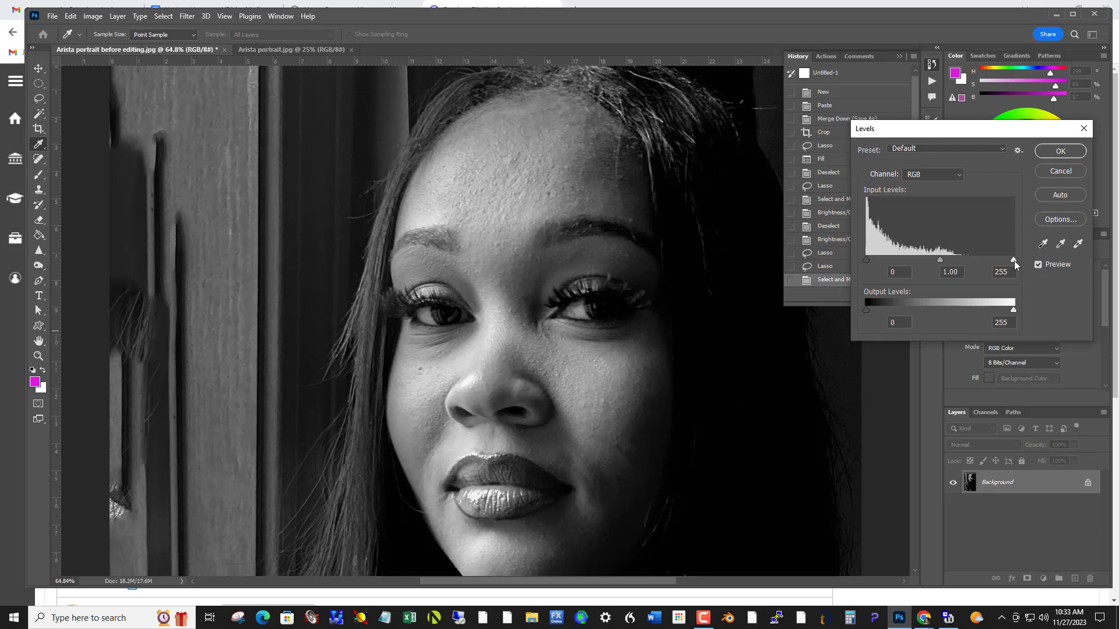
left_click_drag(1013, 260, 984, 263)
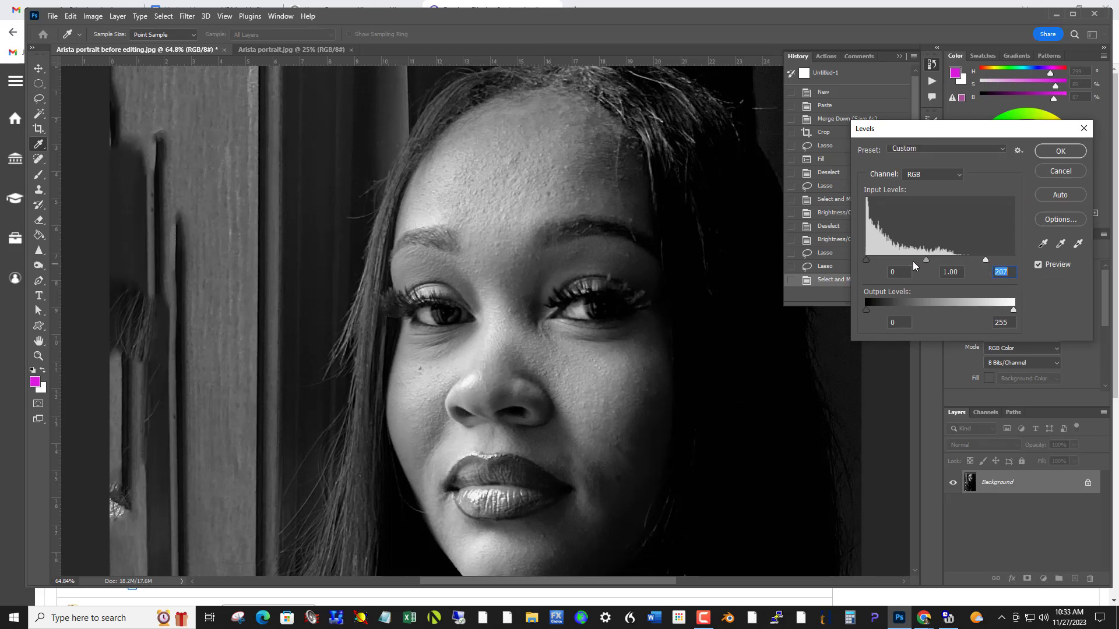
left_click_drag(918, 258, 909, 260)
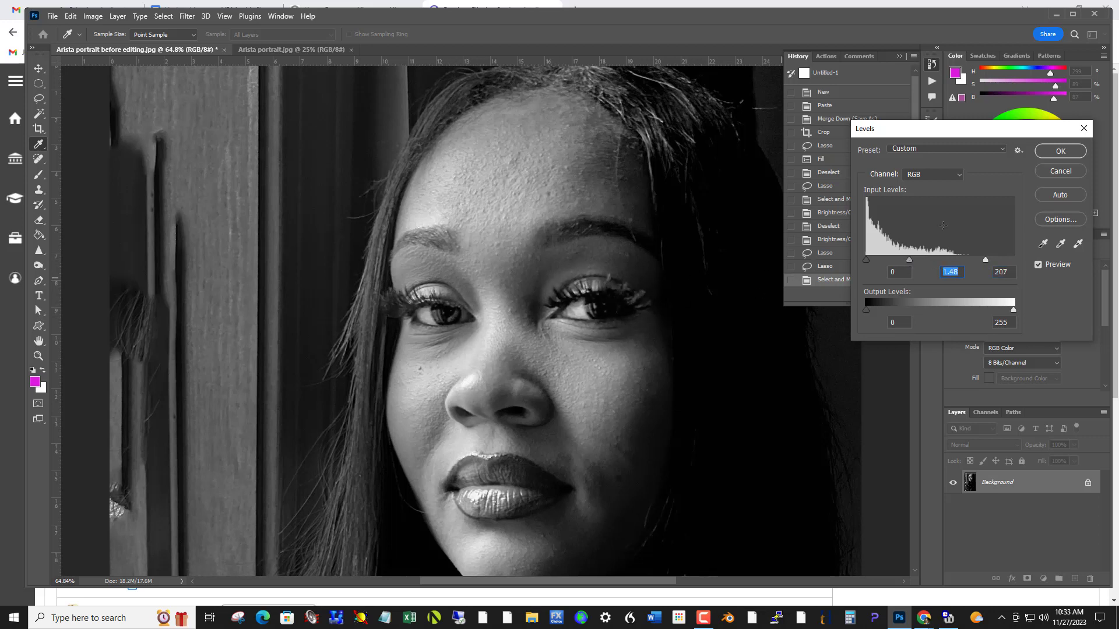
left_click(1059, 151)
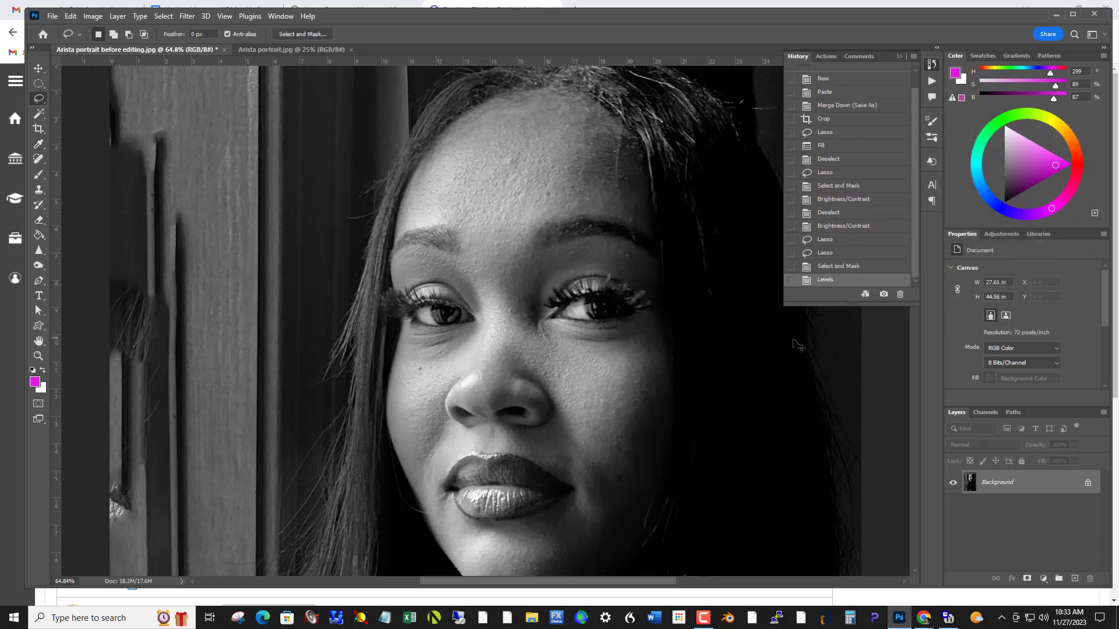
key("ctrl+d")
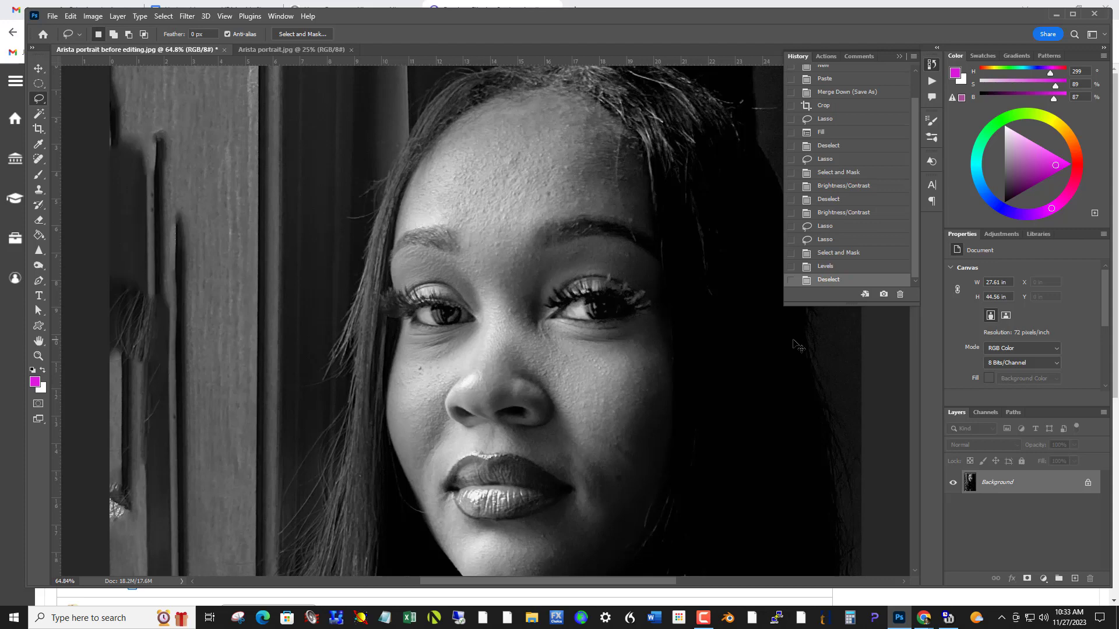
- Lasso the dark hair and shadow area beside and below the face and feather the selection about 103 px in Select and Mask
key("ctrl+0")
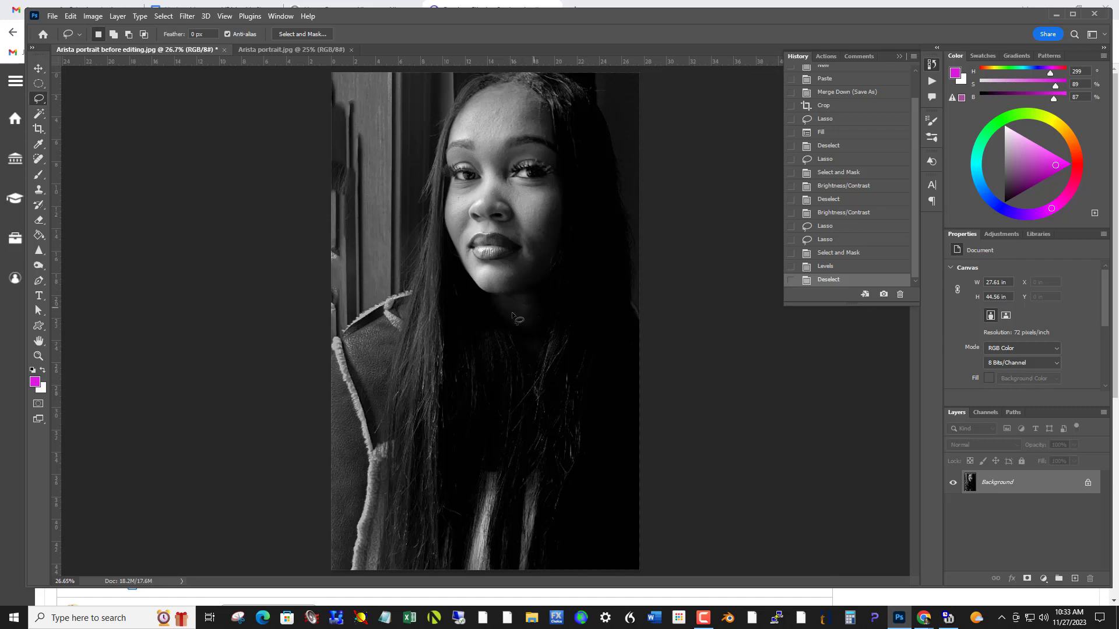
mouse_move(570, 115)
left_mouse_down()
mouse_move(565, 234)
mouse_move(531, 296)
mouse_move(449, 338)
mouse_move(422, 384)
mouse_move(434, 488)
mouse_move(452, 501)
mouse_move(499, 474)
mouse_move(551, 552)
mouse_move(624, 541)
mouse_move(664, 465)
mouse_move(682, 357)
mouse_move(618, 144)
mouse_move(600, 119)
mouse_move(571, 117)
left_mouse_up()
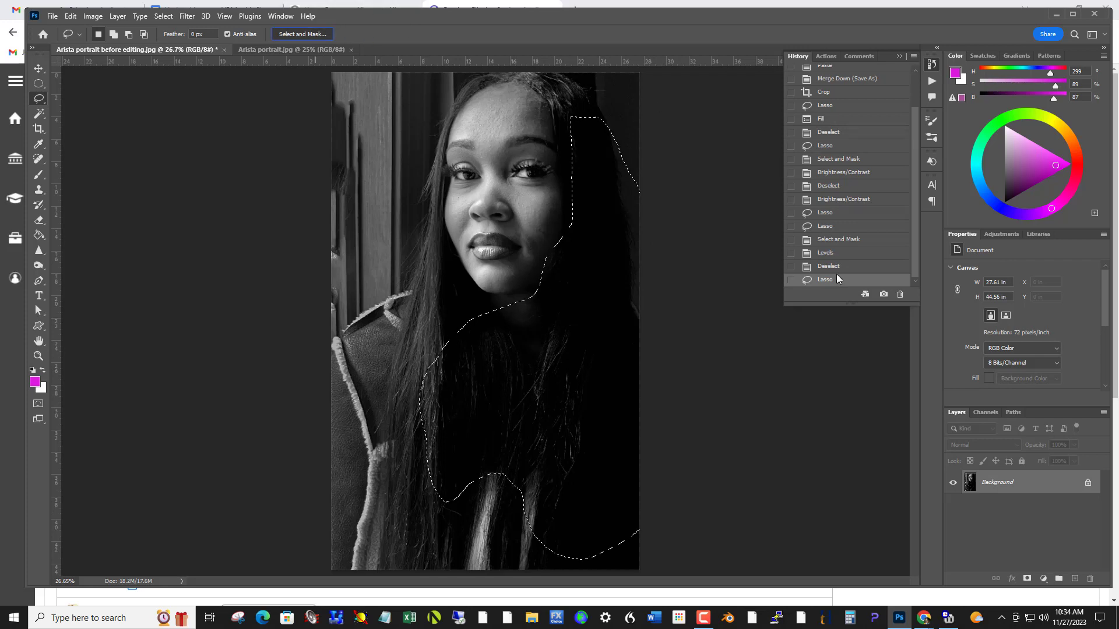
left_click(819, 323)
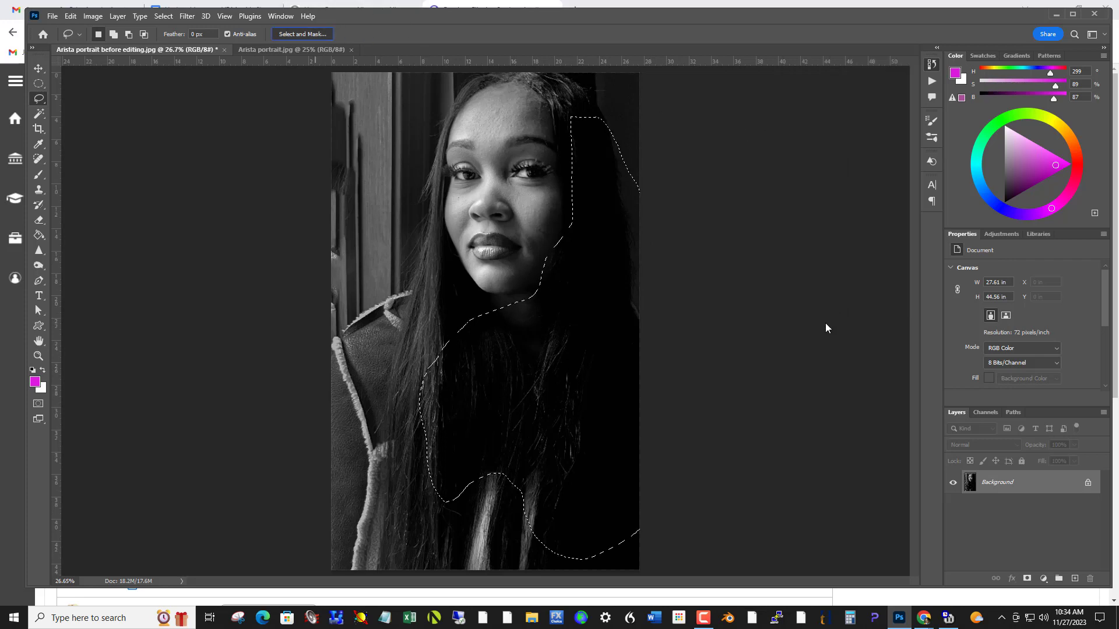
key("ctrl+alt+r")
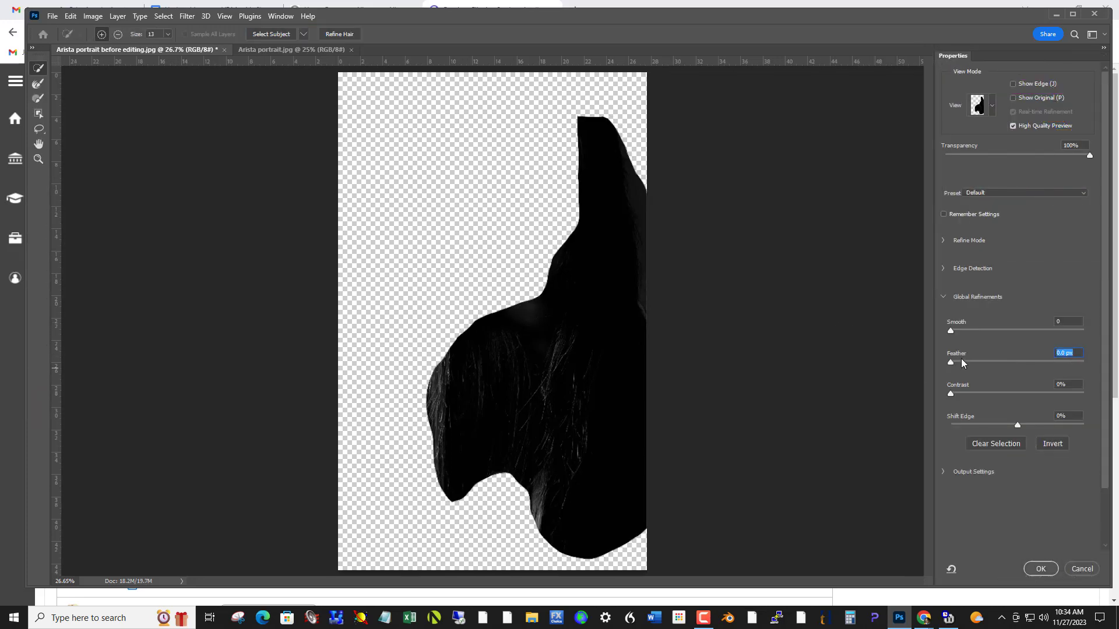
left_click_drag(951, 363, 1036, 366)
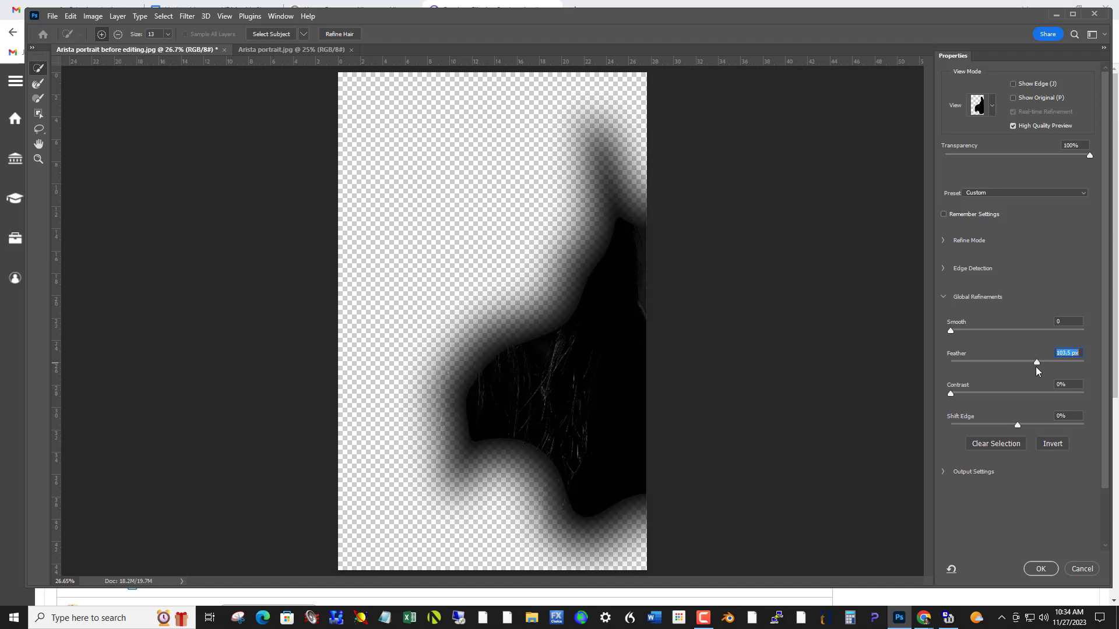
left_click(1041, 570)
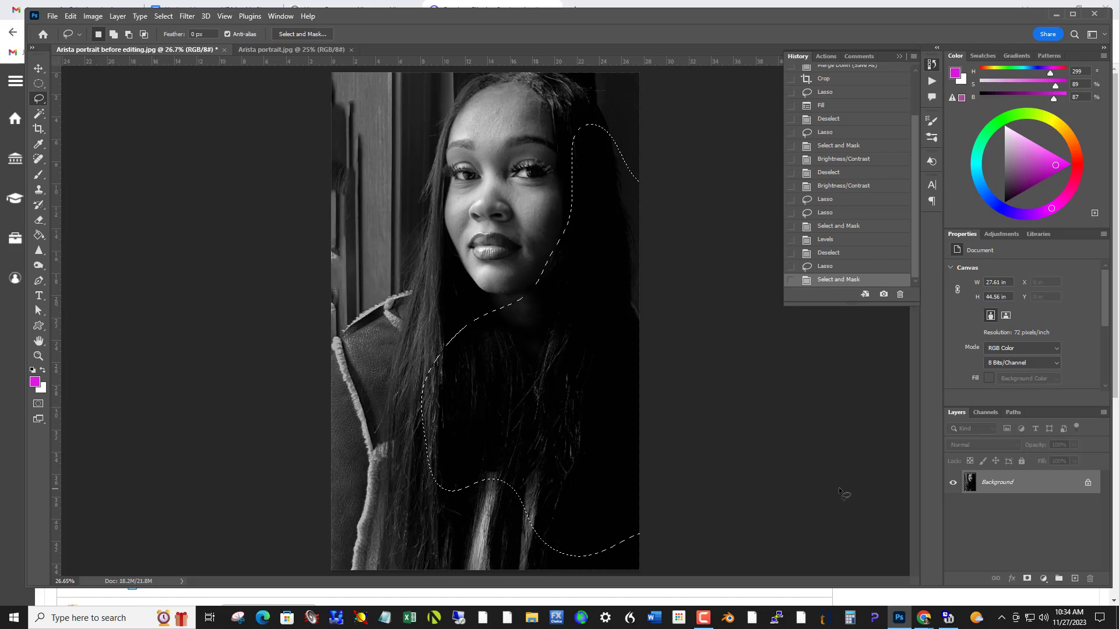
- Strongly brighten the selected dark hair area by lowering the input highlights in Levels, and deselect
key("ctrl+l")
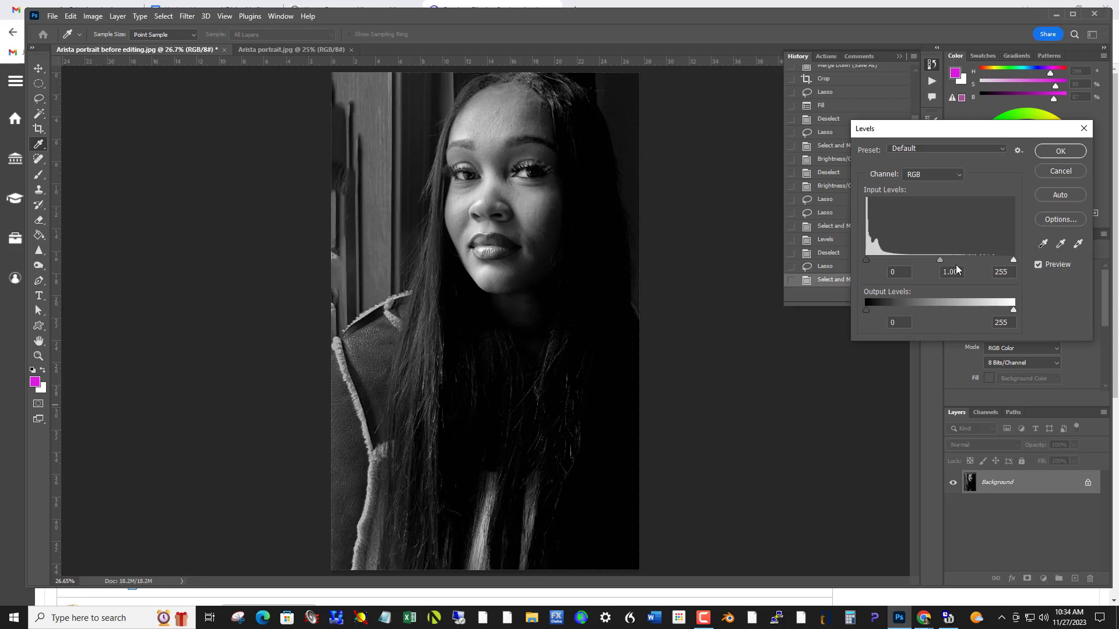
left_click_drag(1013, 262, 888, 261)
left_click(1061, 151)
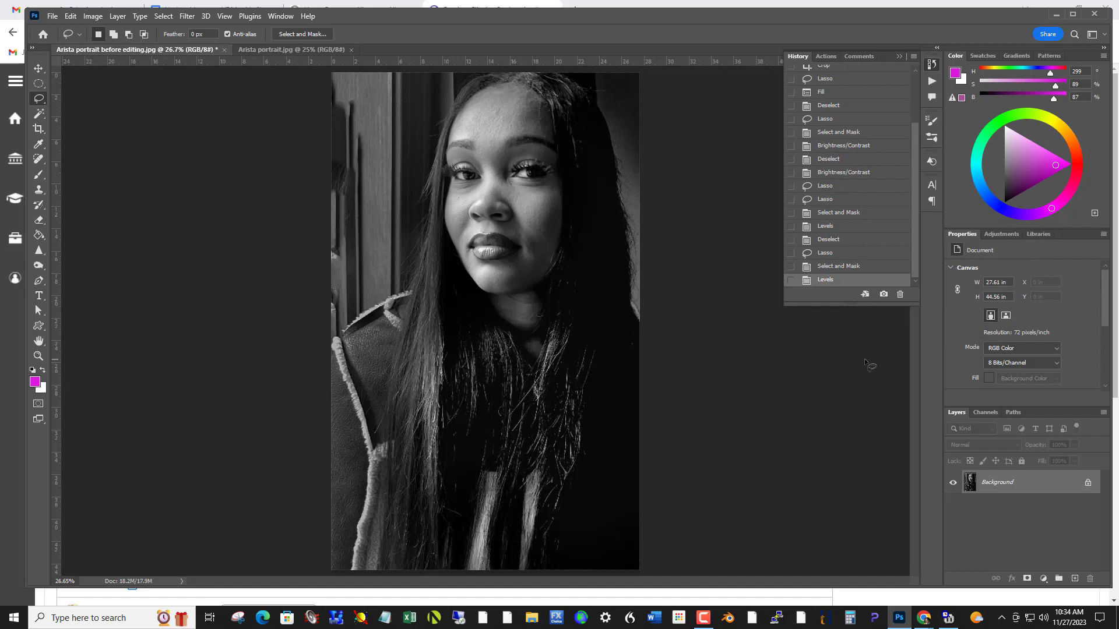
key("ctrl+d")
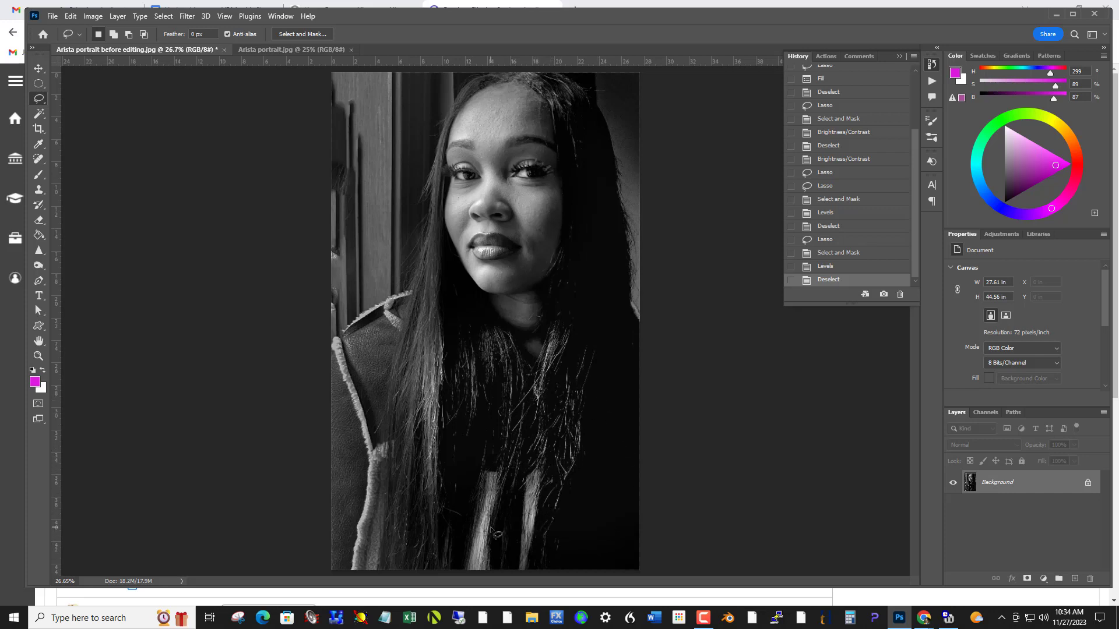
- Darken the two bright stripes on the clothing below the hair with the Burn tool, range Highlights at 53% exposure
left_click(37, 267)
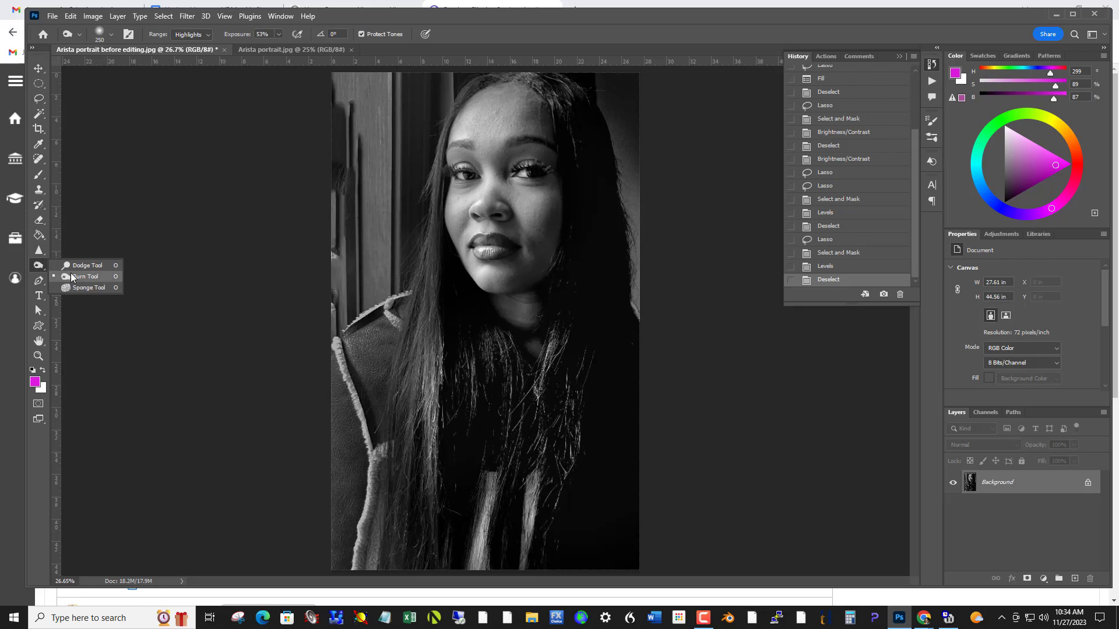
left_click(73, 278)
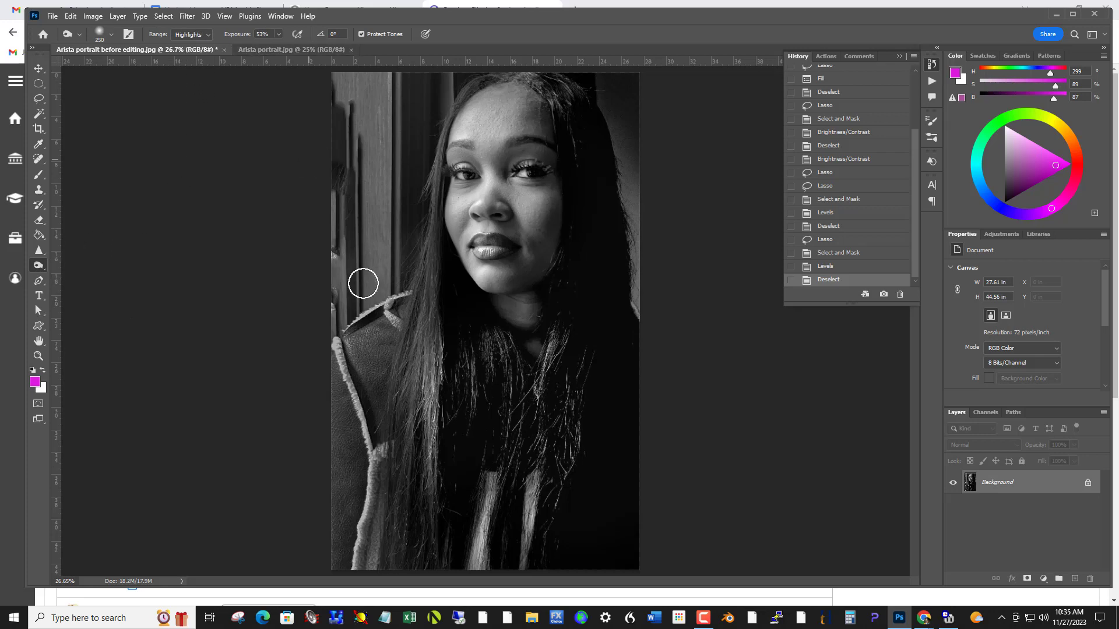
mouse_move(470, 541)
left_mouse_down()
mouse_move(474, 565)
mouse_move(485, 501)
mouse_move(494, 511)
mouse_move(484, 509)
mouse_move(532, 495)
mouse_move(522, 527)
mouse_move(470, 530)
mouse_move(489, 478)
mouse_move(490, 546)
left_mouse_up()
left_click_drag(545, 488, 533, 556)
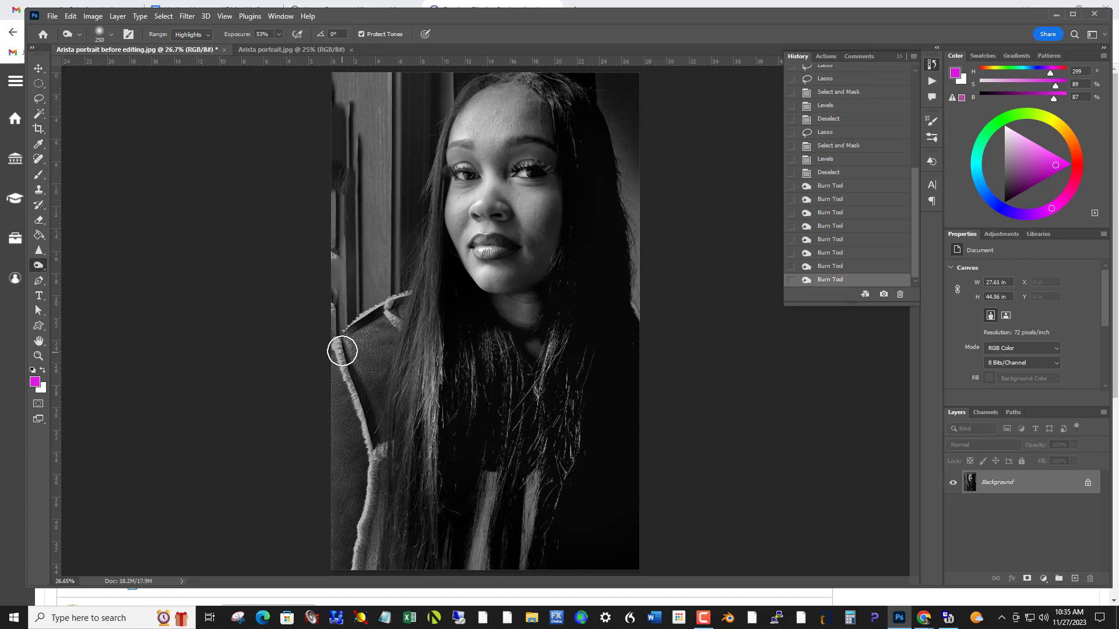
- Burn the jacket's light fleece trim along the arm and shoulder, plus the bright spots at the window's outer edge
left_click_drag(342, 351, 360, 432)
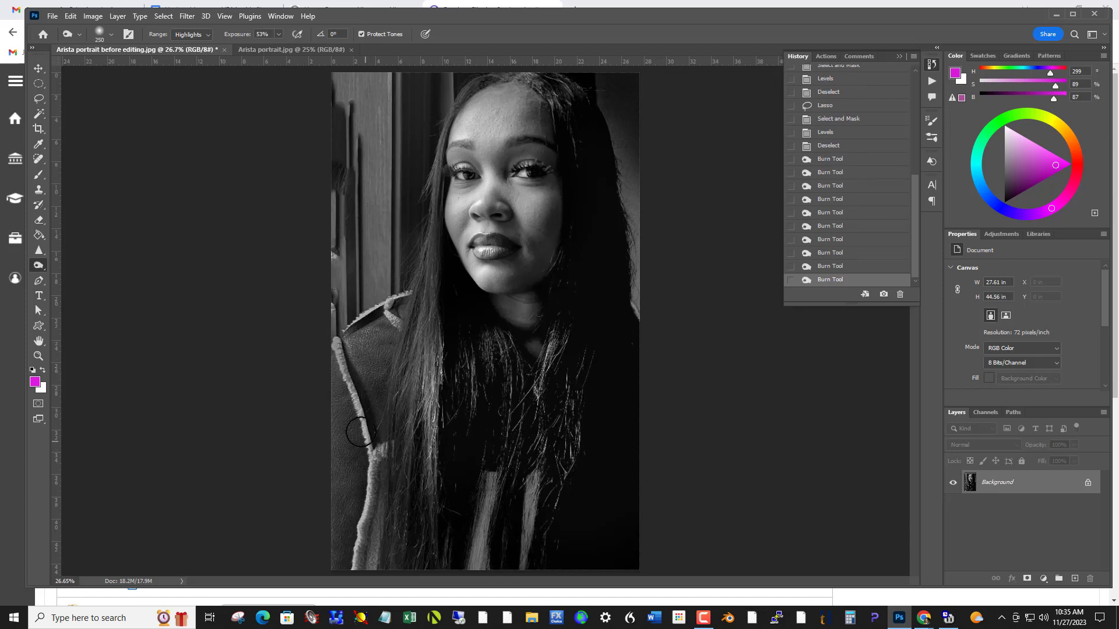
mouse_move(399, 309)
left_mouse_down()
mouse_move(382, 302)
mouse_move(347, 330)
left_mouse_up()
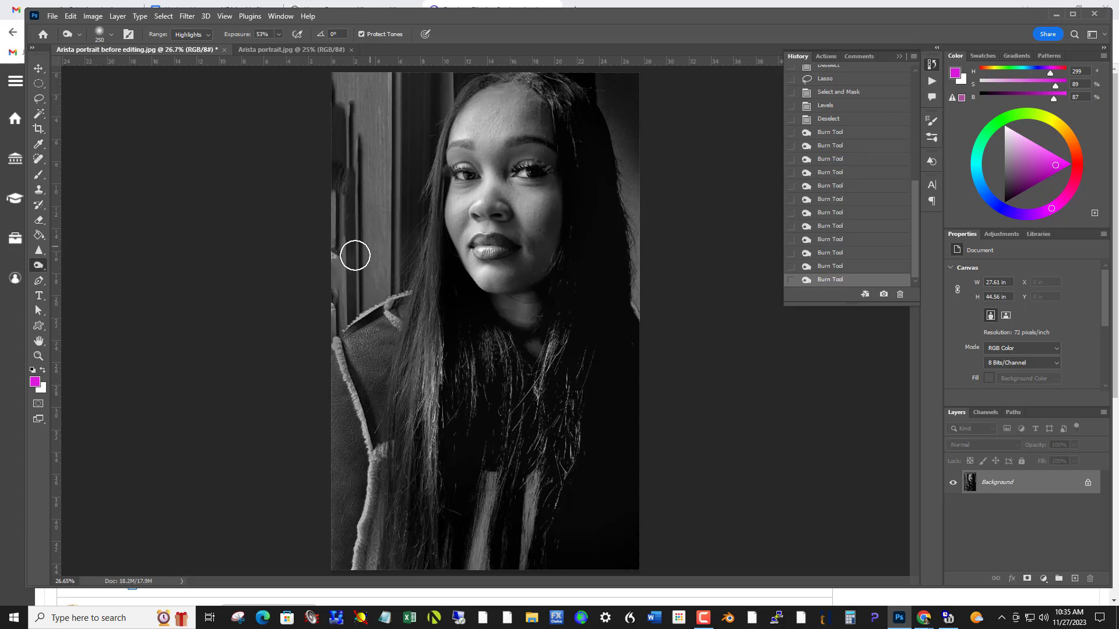
left_click(332, 257)
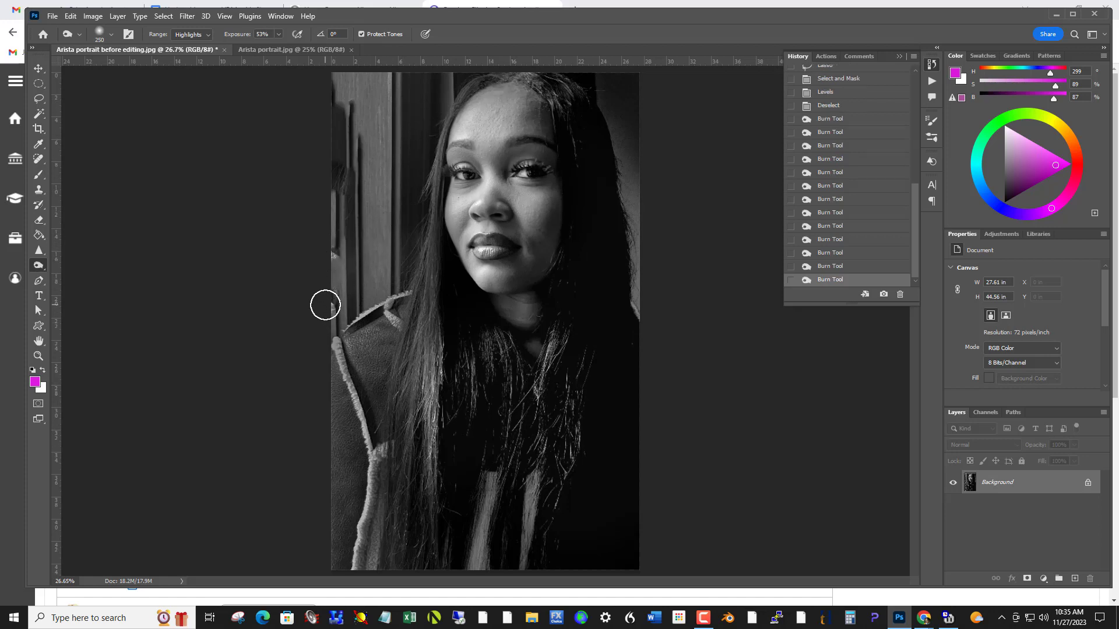
left_click(325, 304)
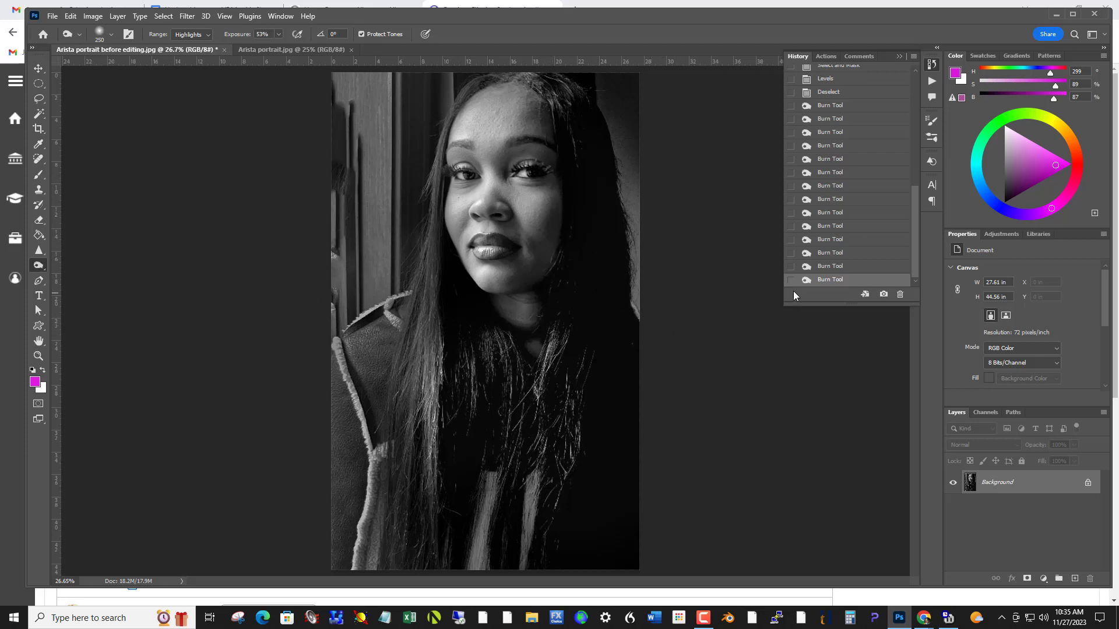
- Step back to the Paste history state to view the unedited portrait for comparison
left_click_drag(917, 264, 911, 128)
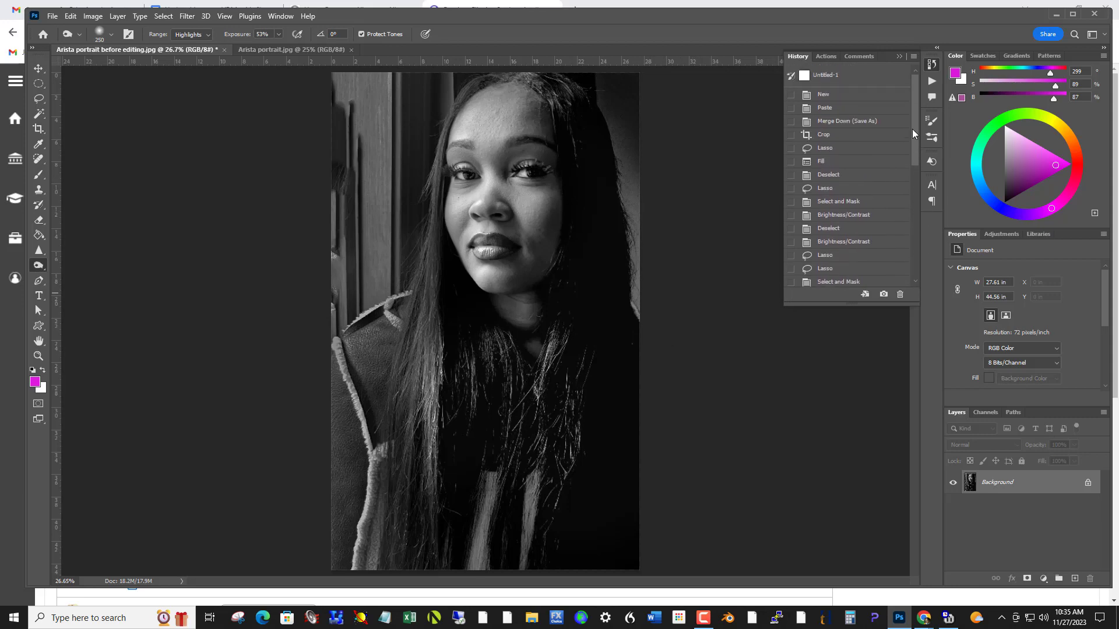
left_click(875, 112)
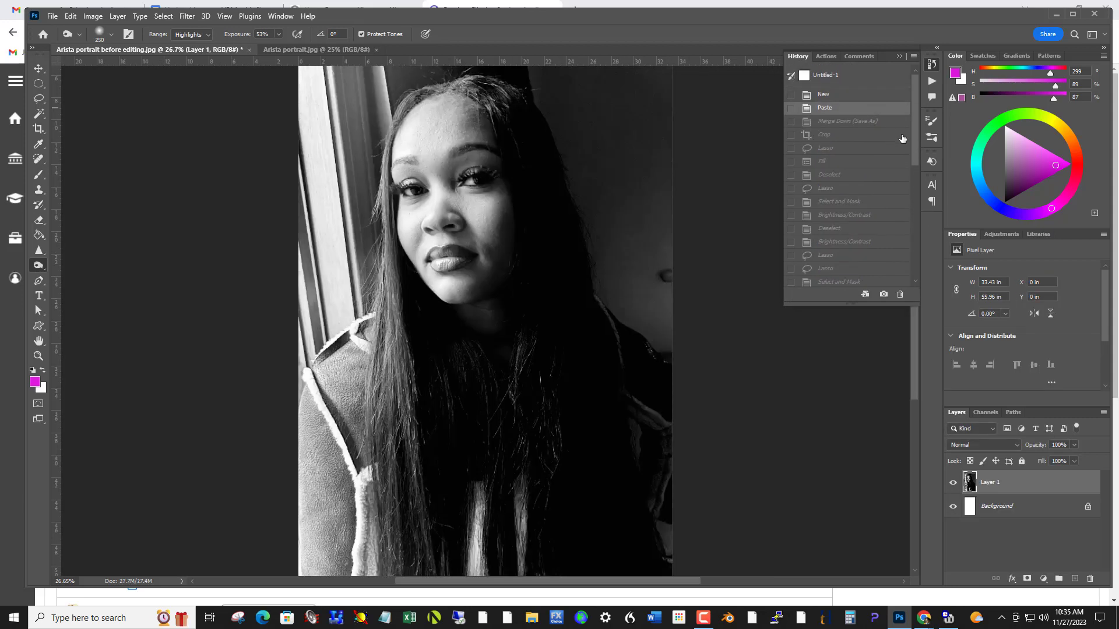
- Compare the edited portrait with the unedited Paste state by switching between history states, ending on the last Burn Tool state
left_click_drag(911, 125, 919, 271)
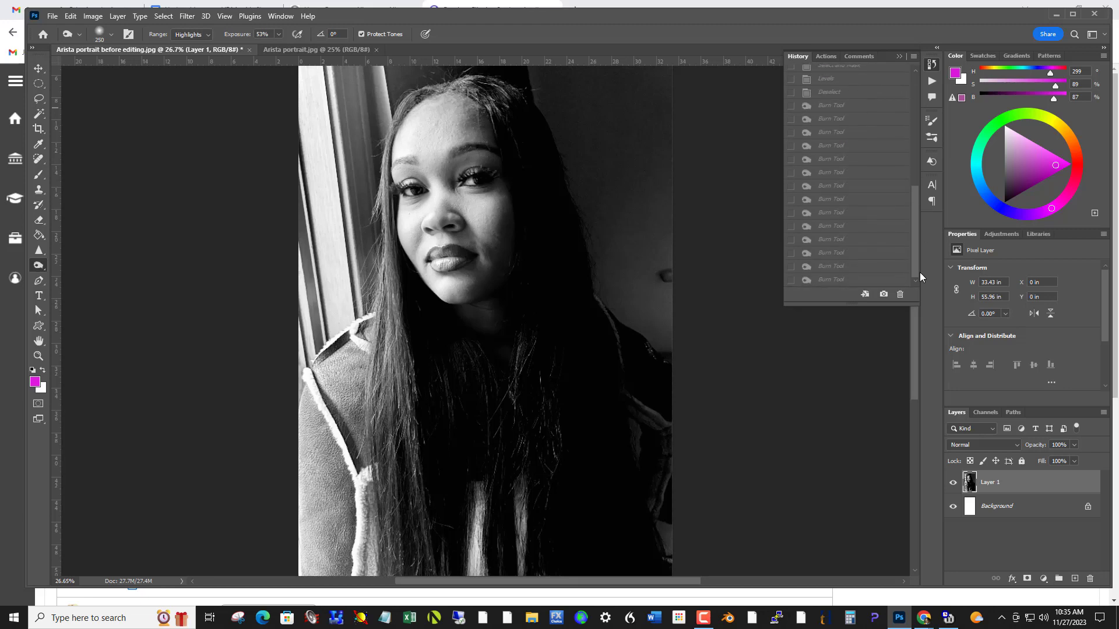
left_click(896, 282)
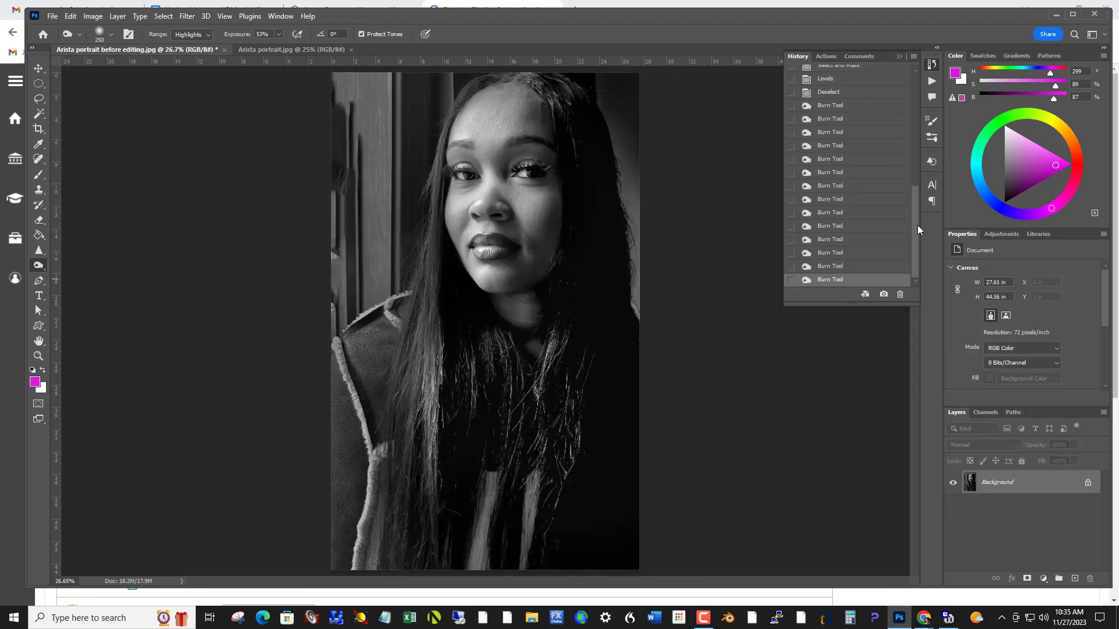
left_click_drag(917, 223, 899, 112)
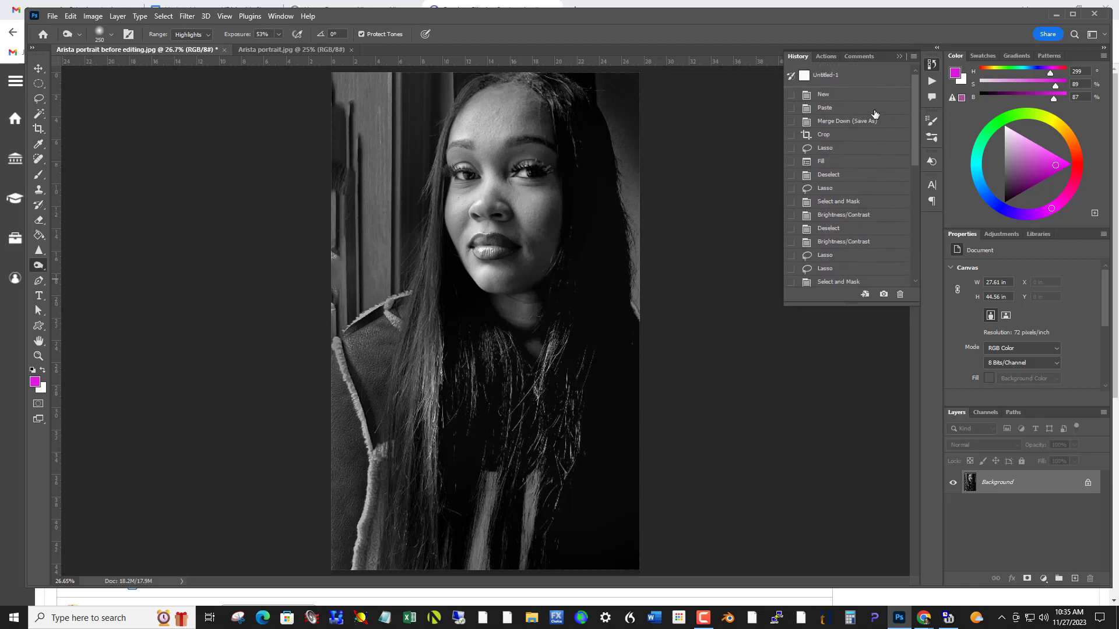
left_click(862, 108)
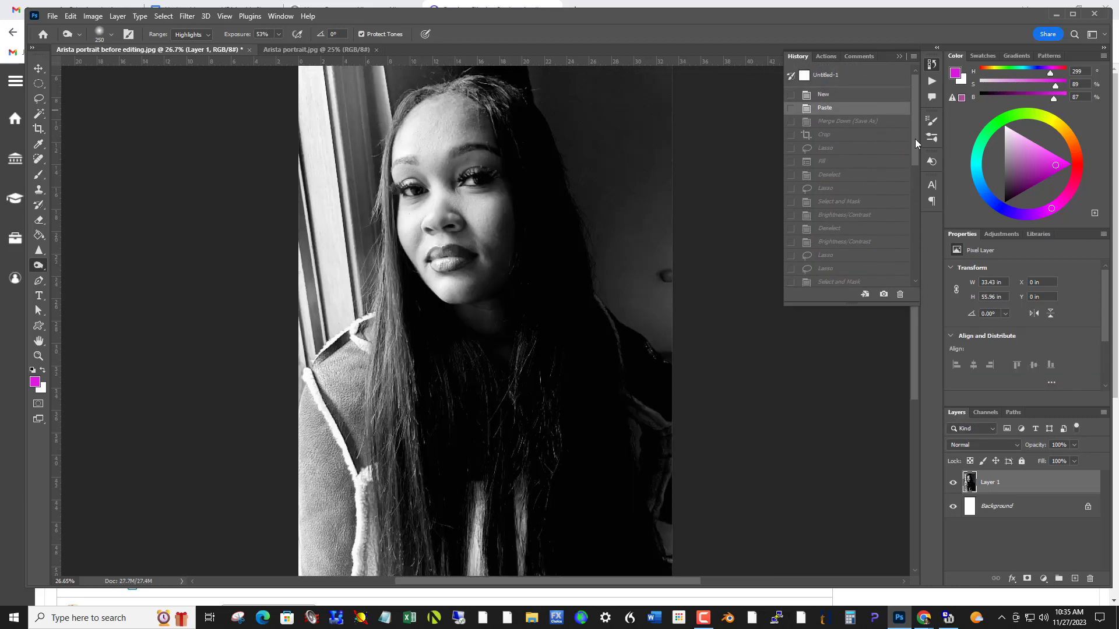
left_click_drag(918, 135, 921, 264)
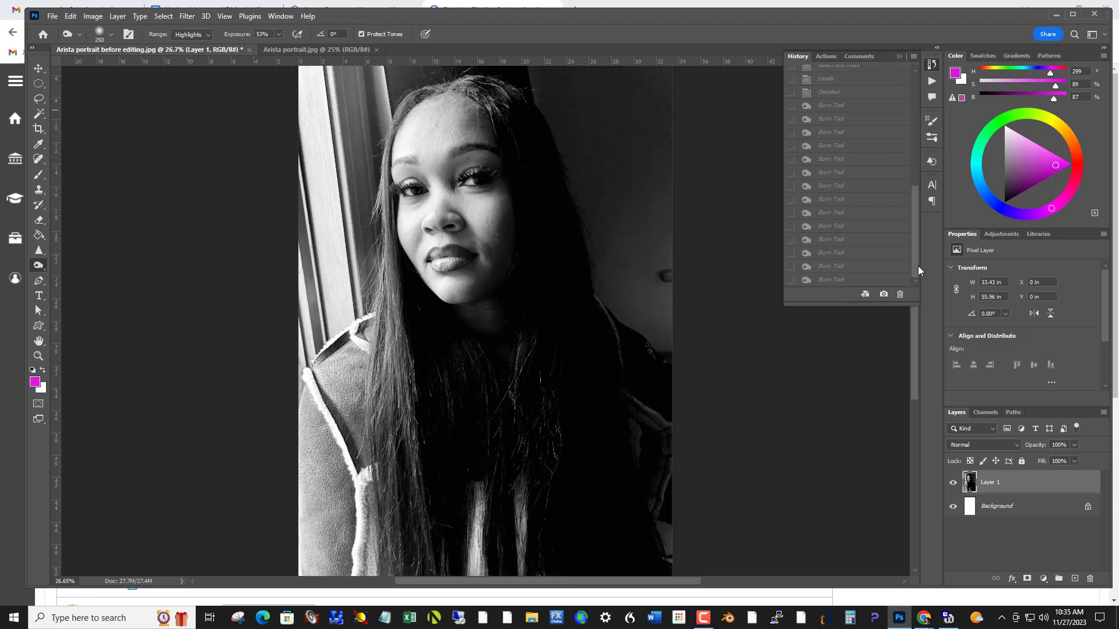
left_click(891, 282)
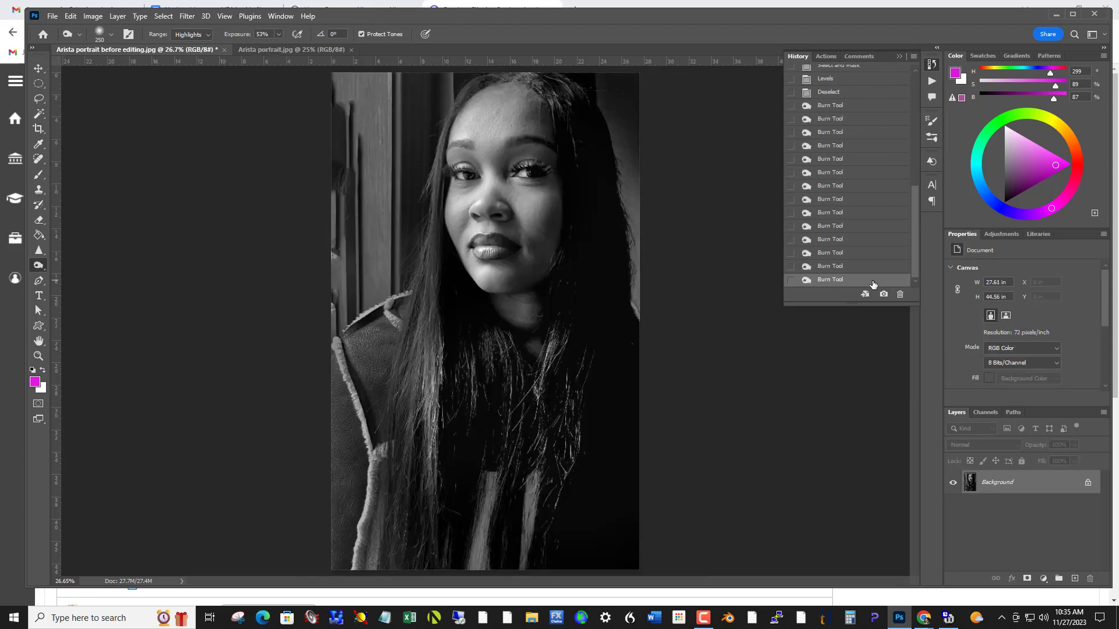